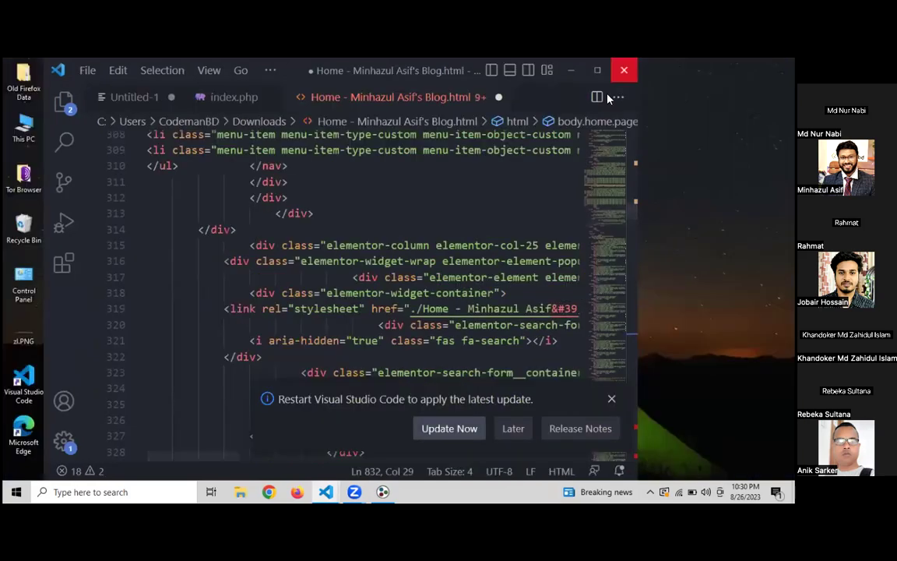
- Launch Cute Web Email Extractor Advance from the Windows search and decline its update offer
click(424, 304)
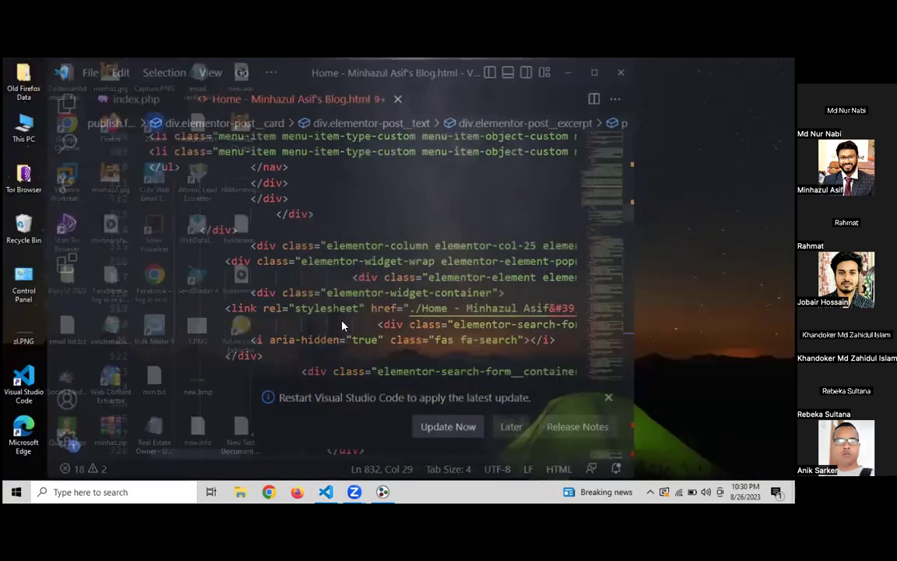
click(124, 491)
text(cute)
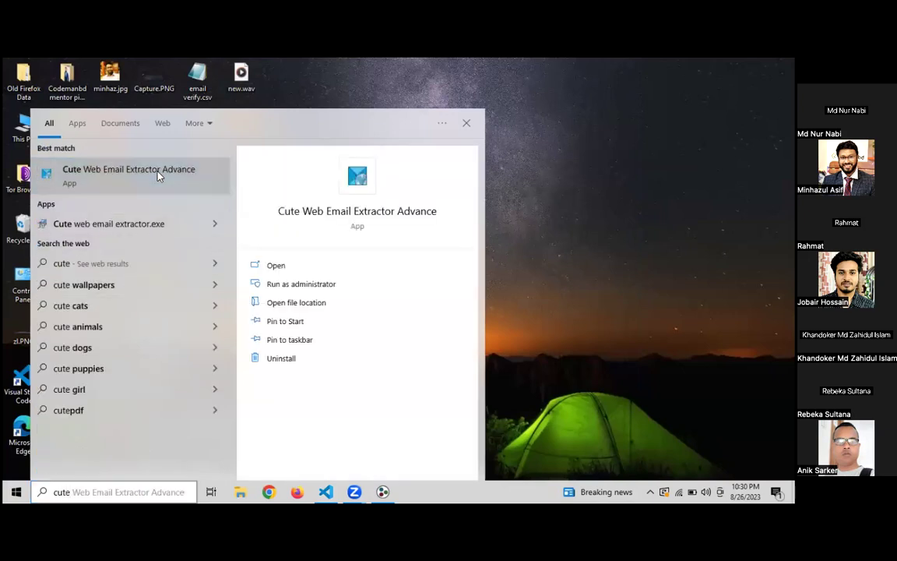
click(158, 175)
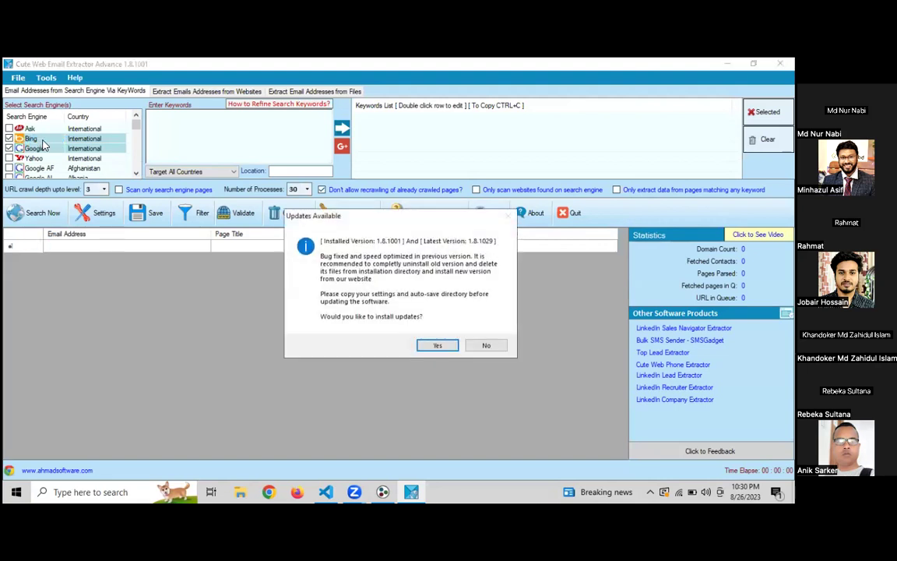
click(484, 345)
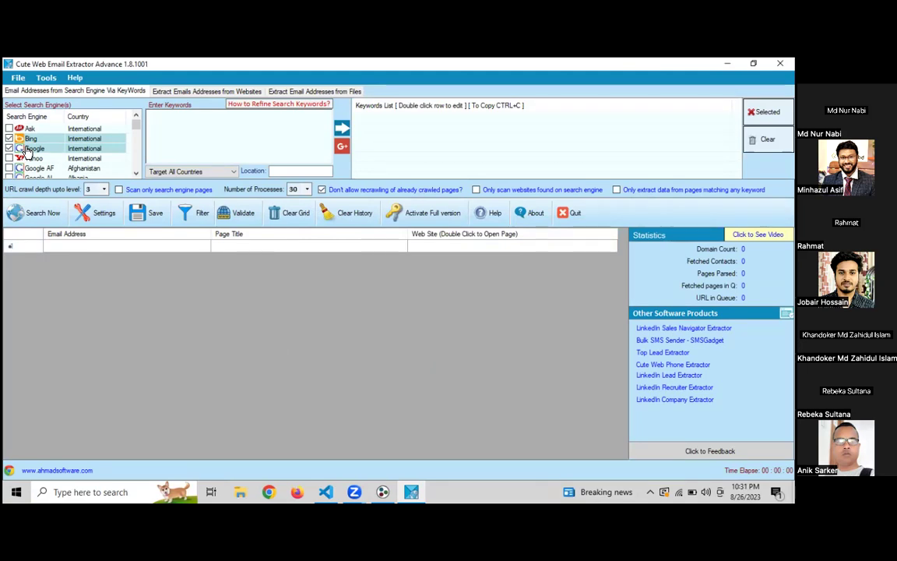
- Add "realor in usa" to the keywords list for the search engine extraction
click(176, 130)
text(realor in usa)
click(341, 131)
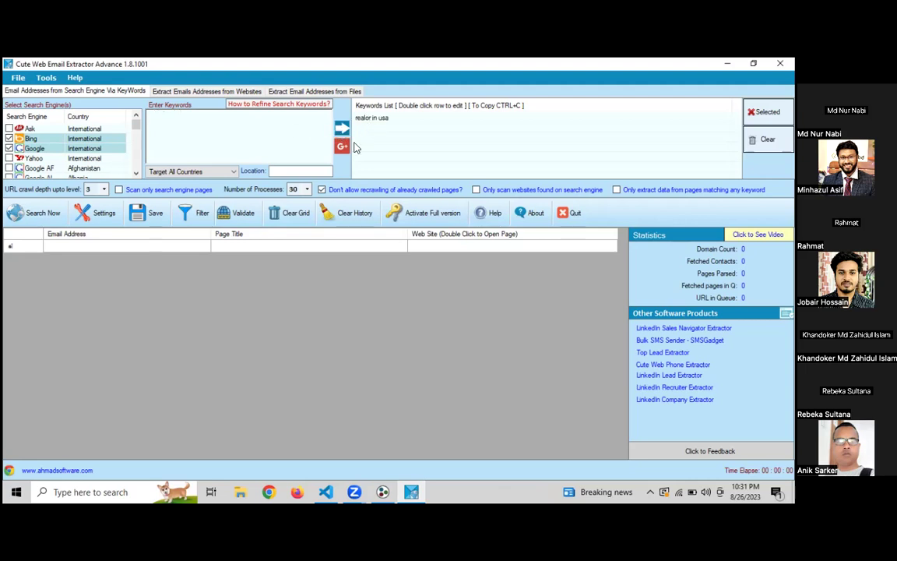
click(373, 118)
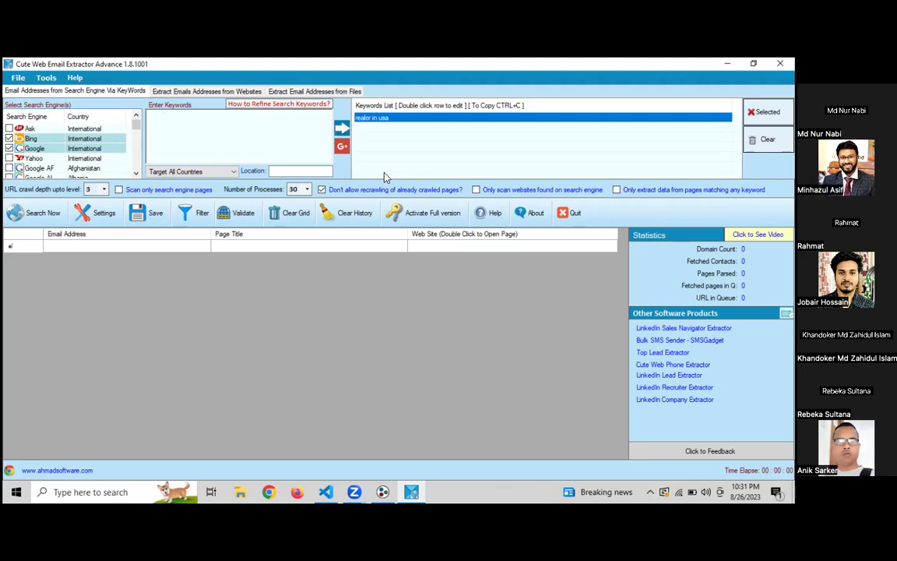
- Add "real rstate broker in united states" to the keywords list and set the URL crawl depth to level 3
click(235, 137)
text(r)
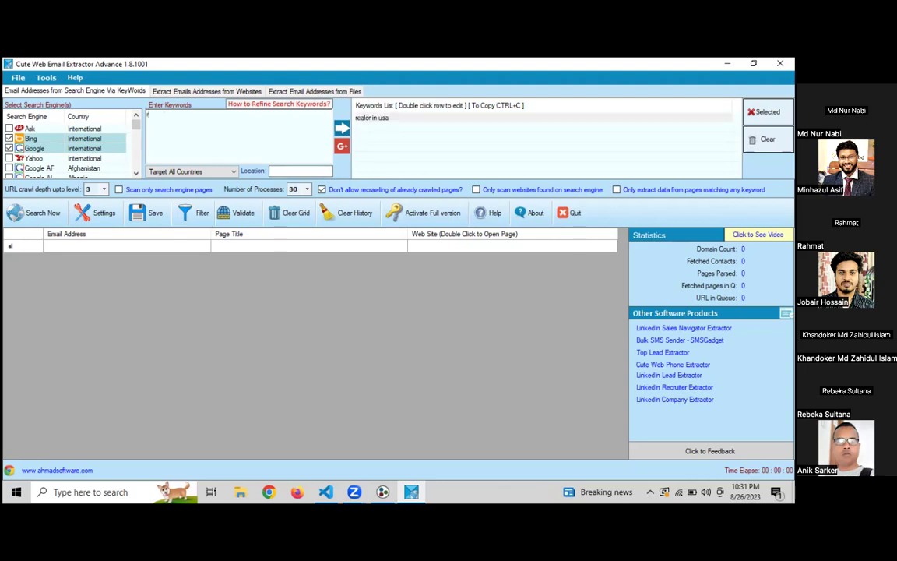
text(eal rstate broker in united states)
click(341, 127)
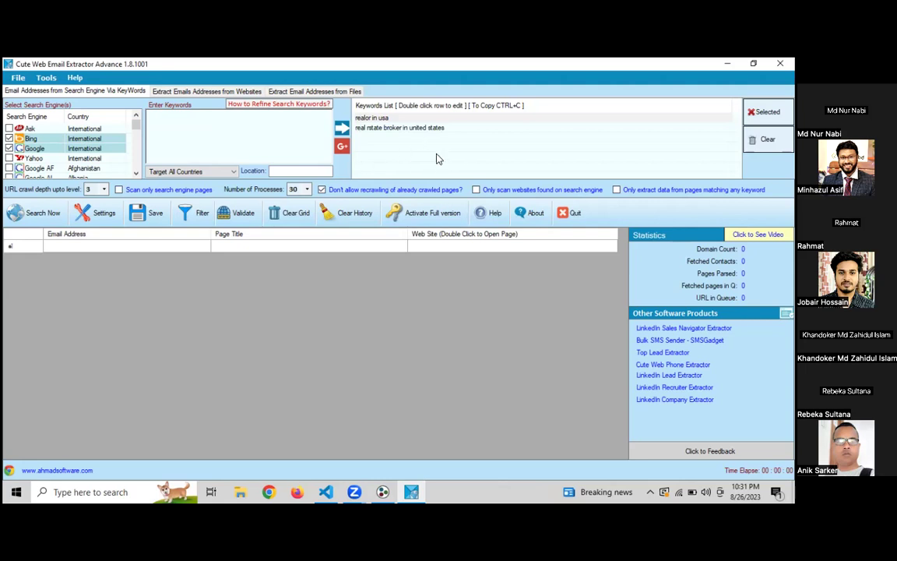
click(386, 128)
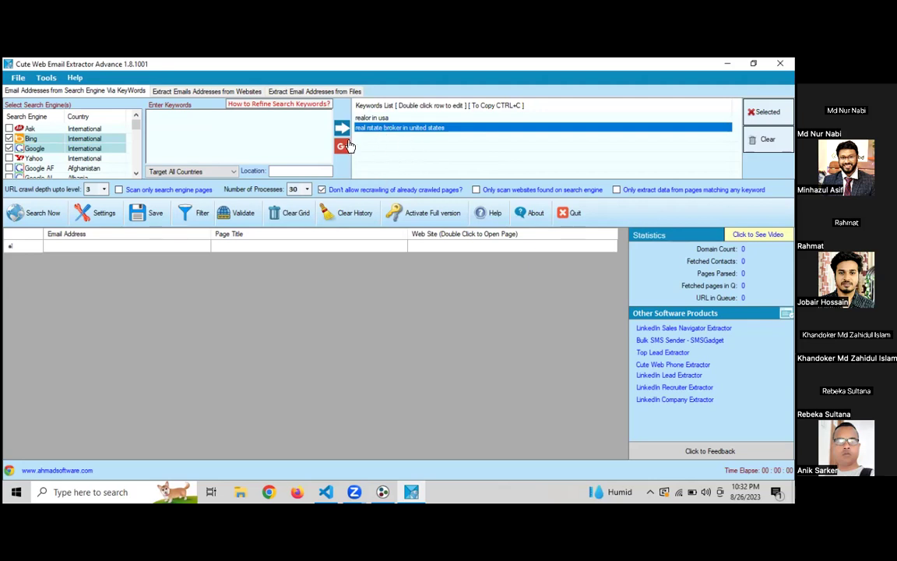
click(102, 191)
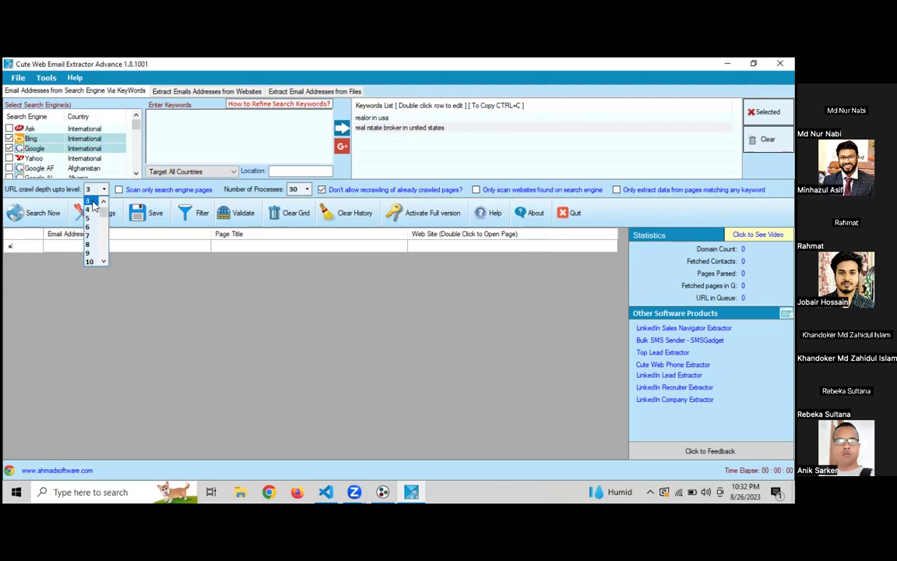
click(88, 200)
- Switch to Chrome, open codemanbd.com and look through the home page and its courses page
click(270, 493)
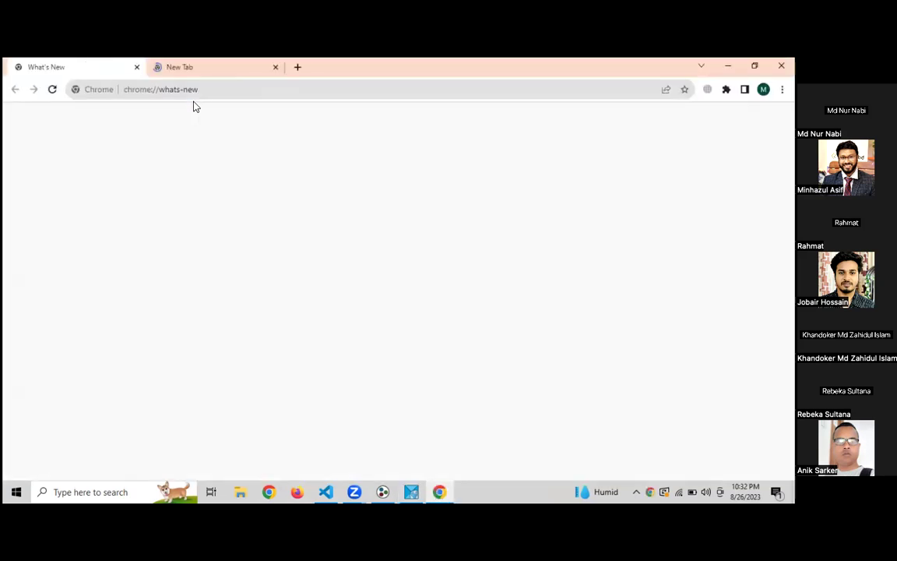
click(196, 93)
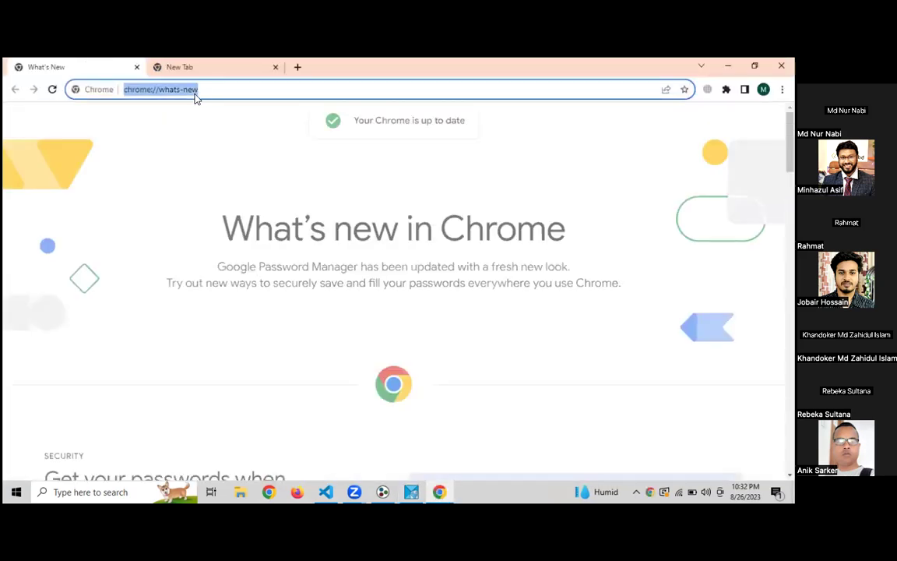
text(co)
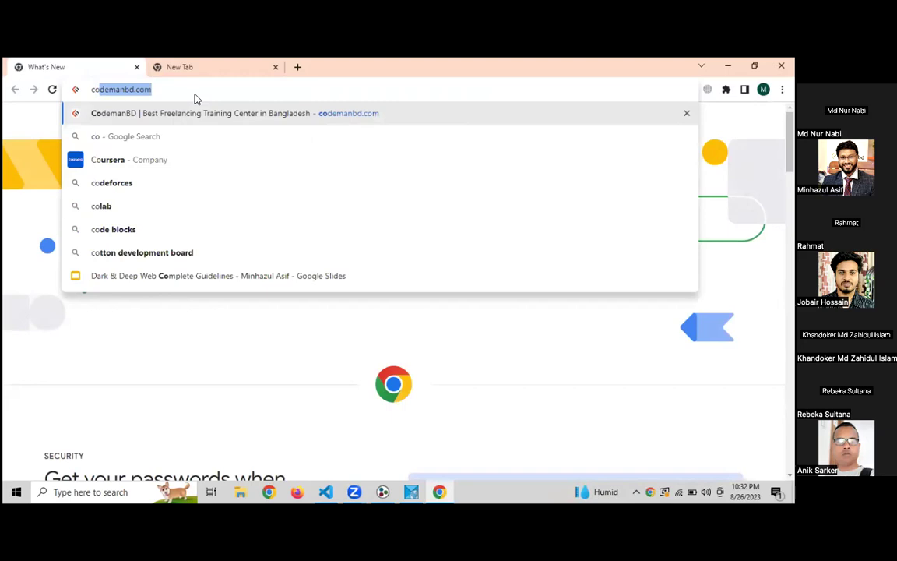
key(Return)
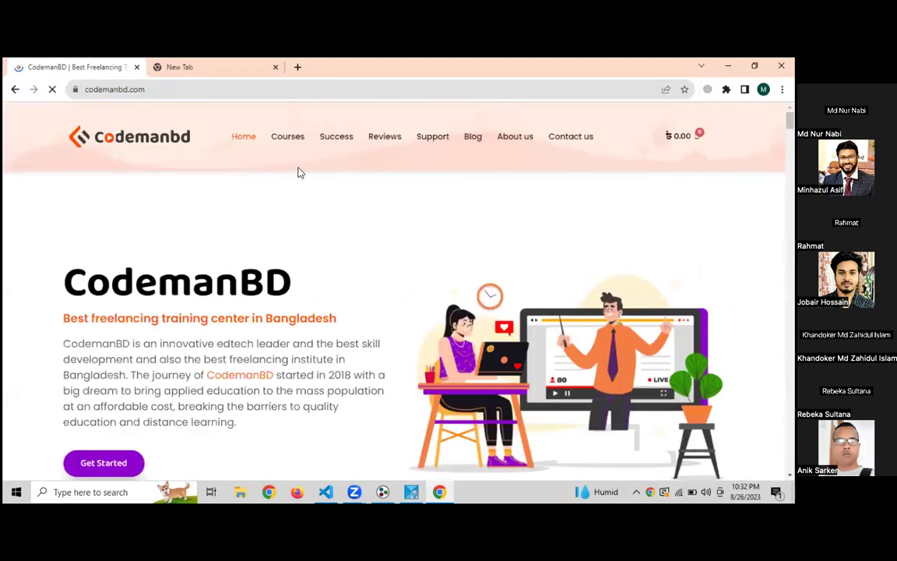
scroll(344, 264, down, 5)
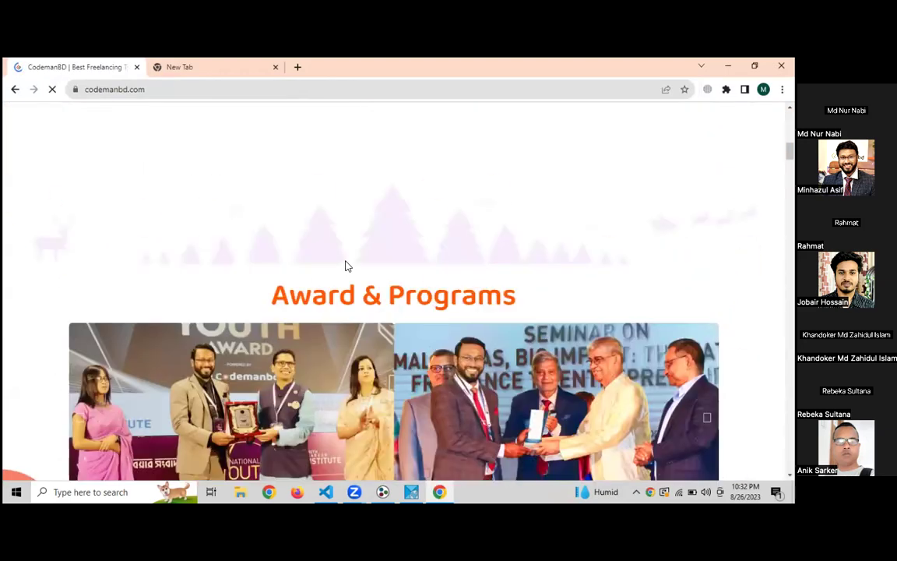
scroll(346, 265, up, 10)
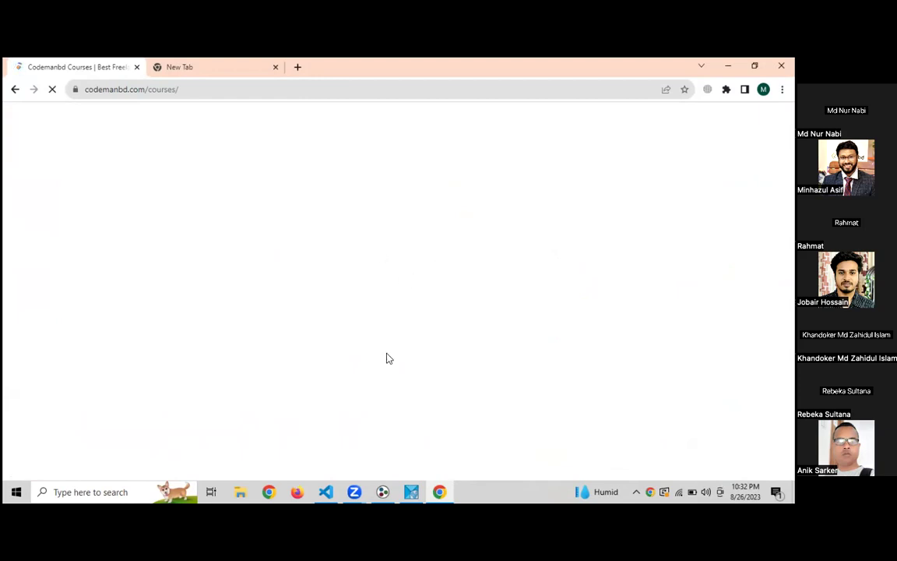
- Return to the email extractor, choose URL crawl depth level 3 and enable scanning only search engine pages
click(412, 492)
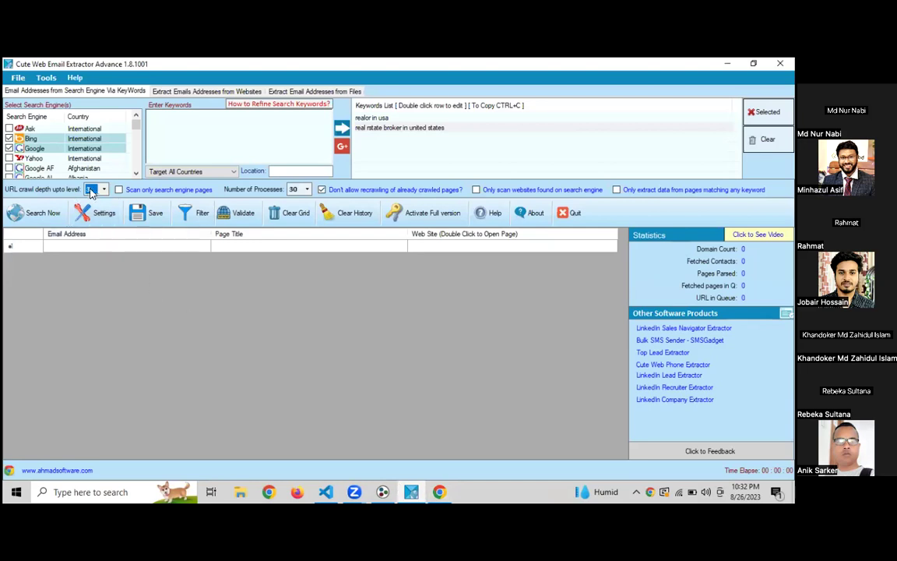
click(96, 189)
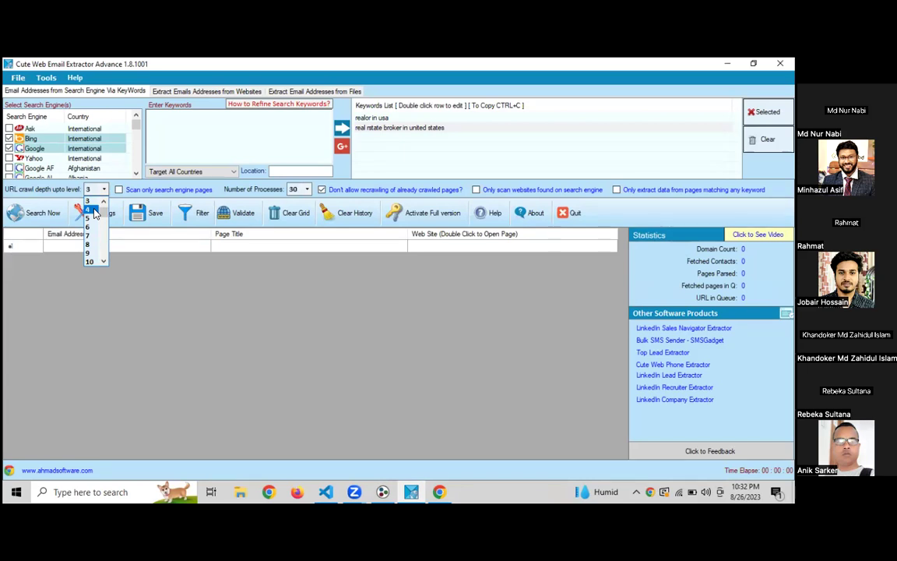
click(88, 201)
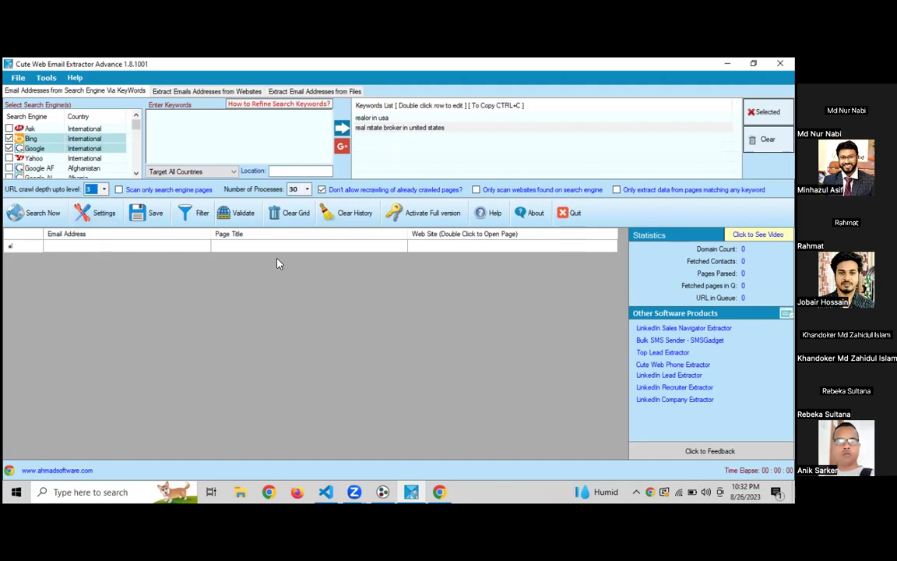
click(115, 261)
click(119, 190)
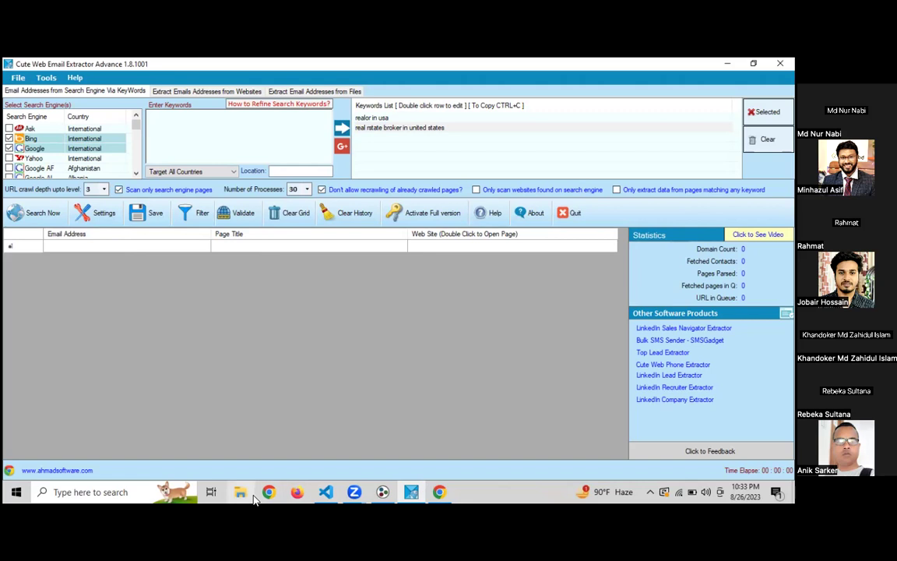
- Search Google in Chrome for "realor in usa" and view the results down to the page numbers
click(380, 135)
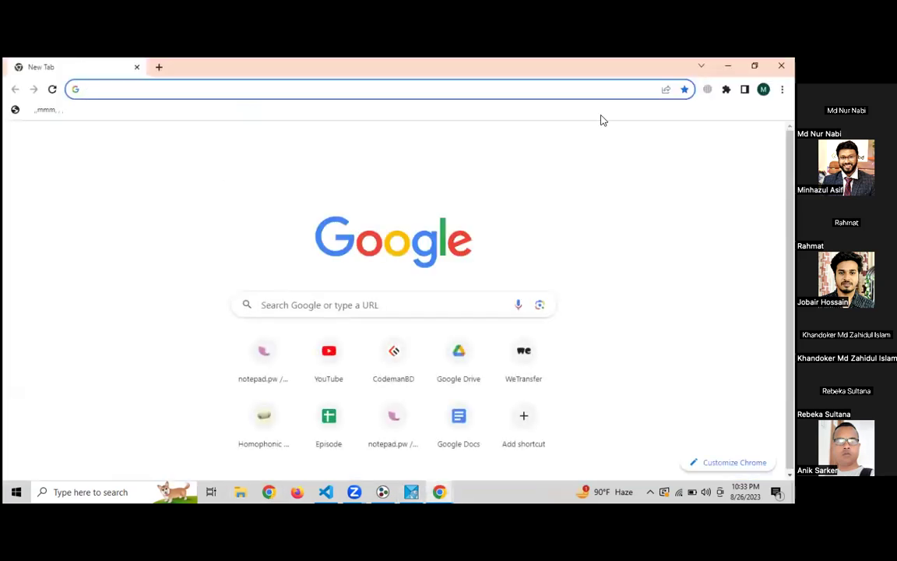
text(realo)
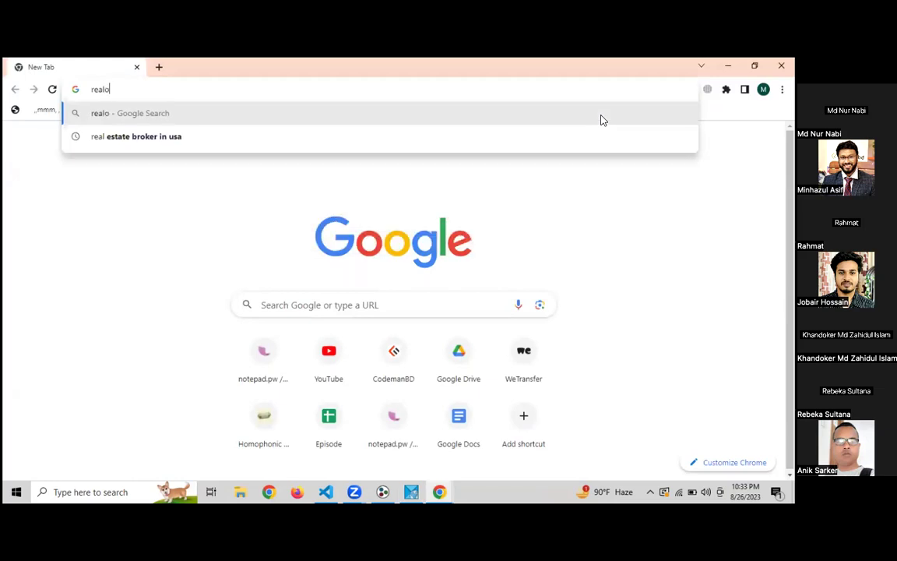
text(r in usa)
key(Return)
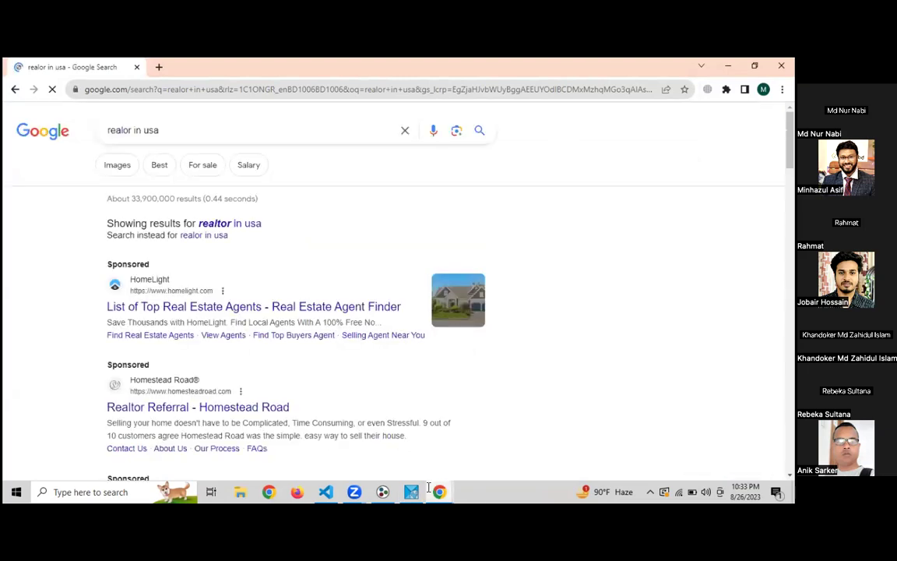
scroll(610, 321, down, 10)
scroll(609, 320, down, 20)
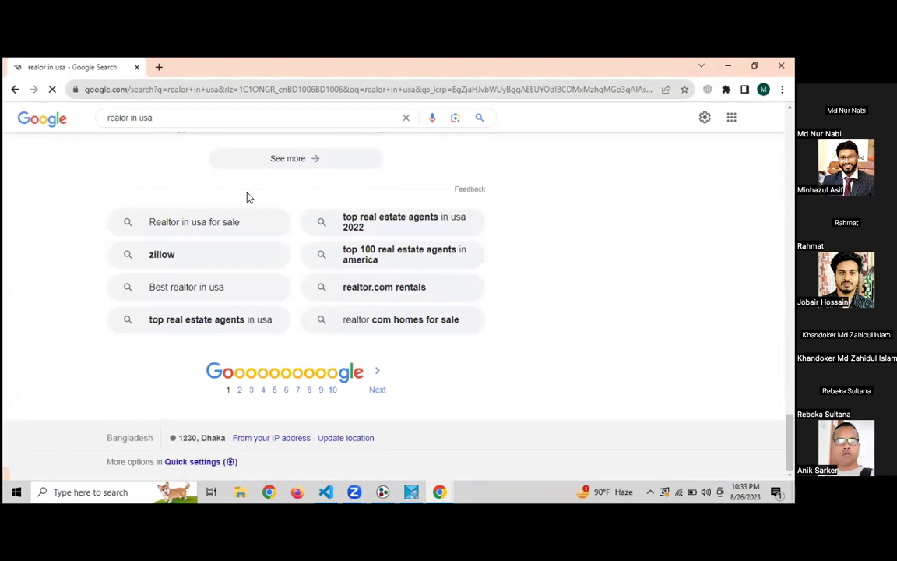
- Switch back to the email extractor and set the number of processes to 30
key(alt+Tab)
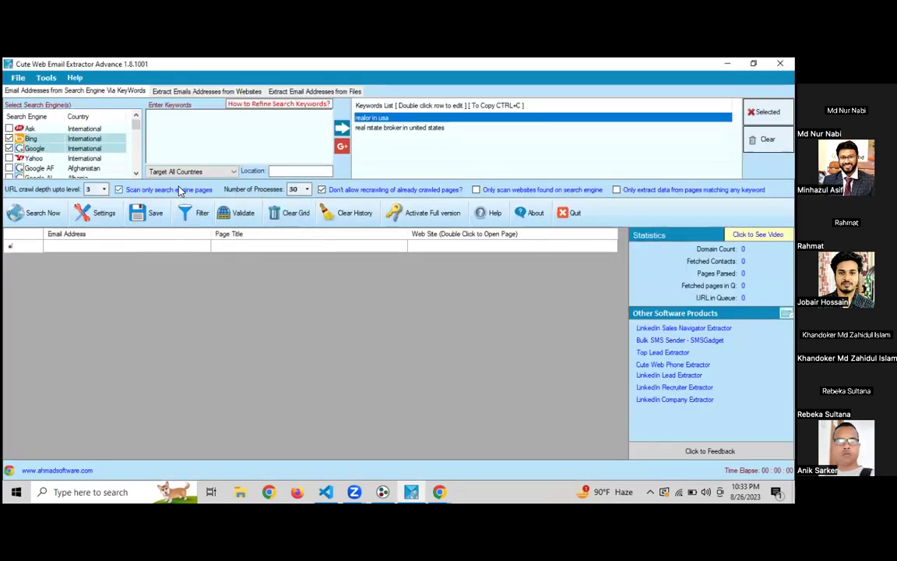
click(306, 189)
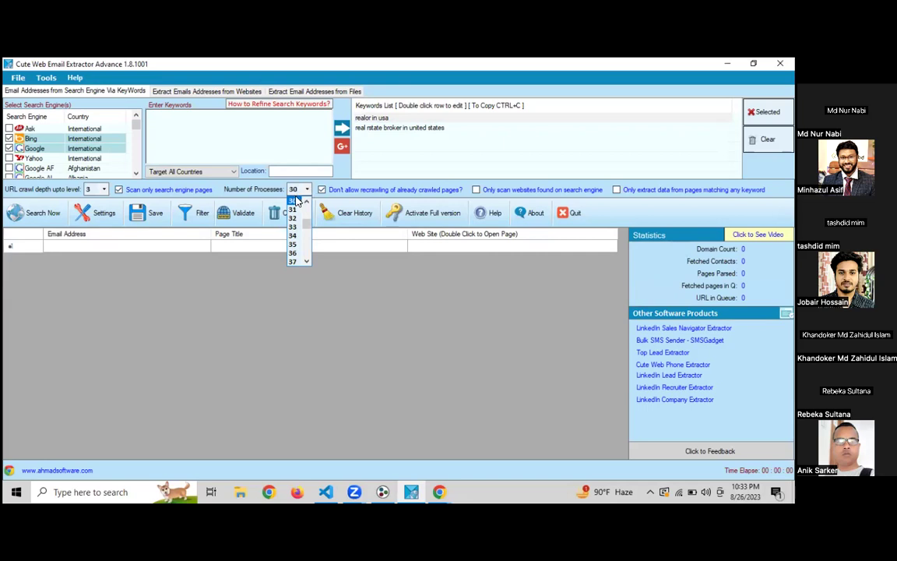
click(296, 201)
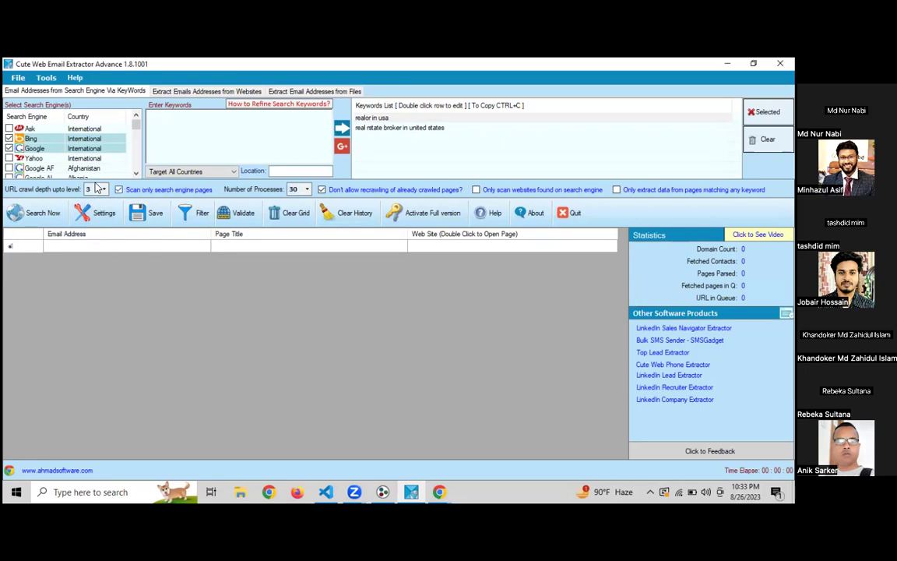
- Start the email search for the listed keywords, keeping the queue of pages left from the last search
key(Tab)
key(Tab)
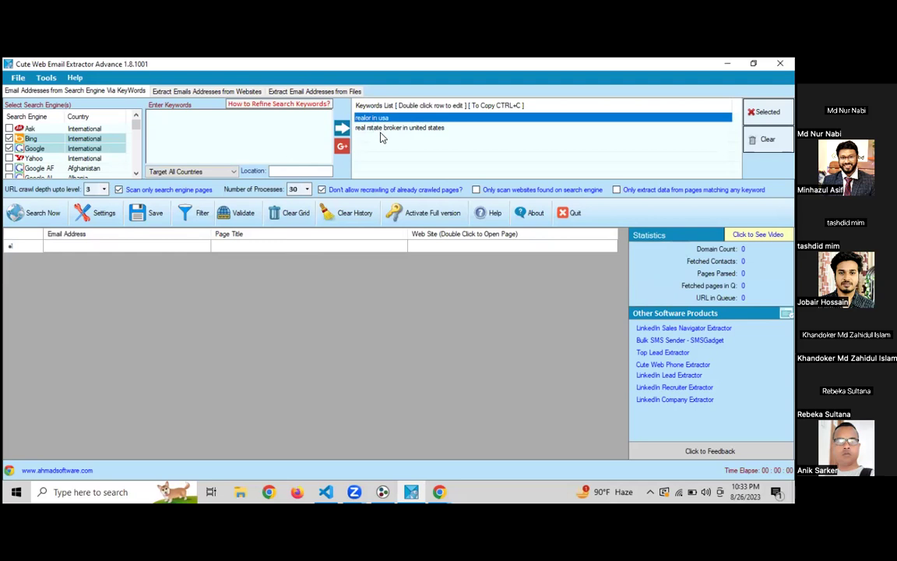
key(Down)
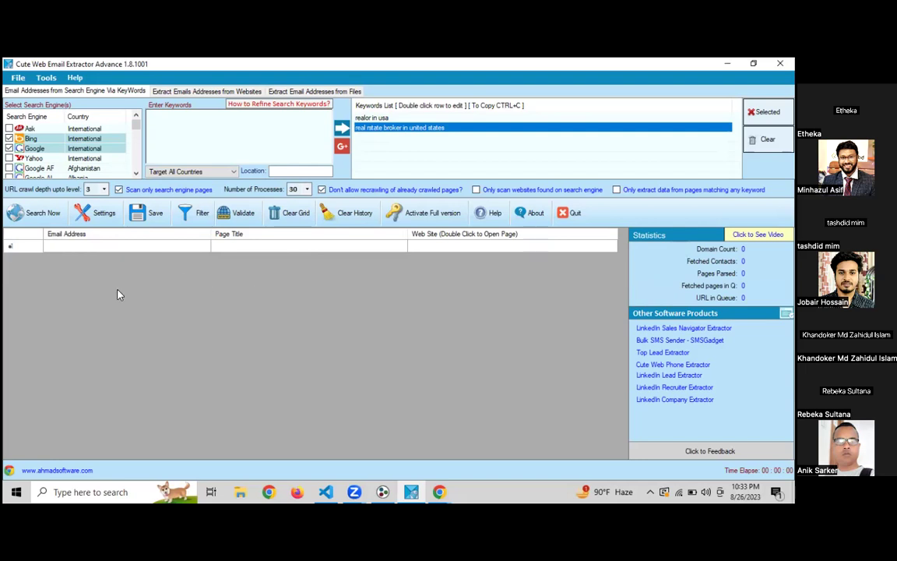
click(40, 220)
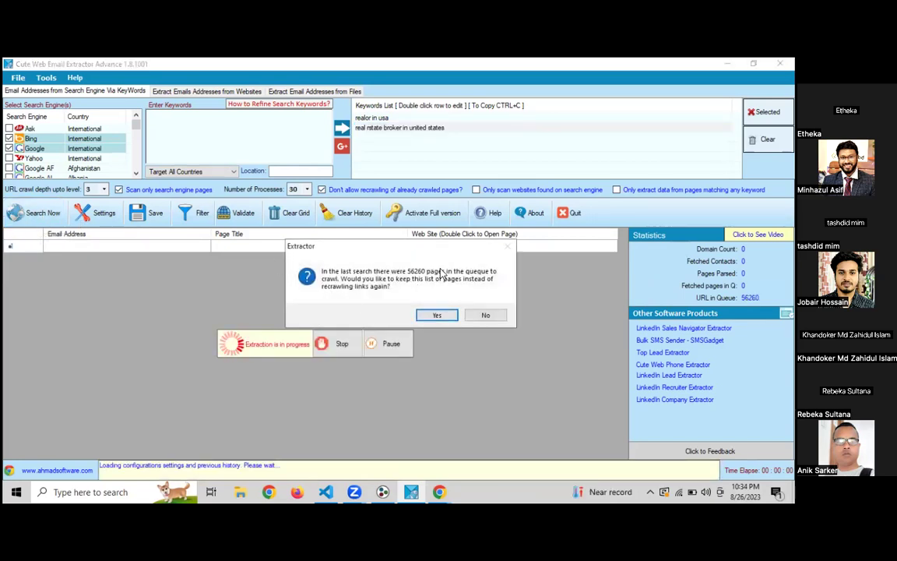
click(436, 314)
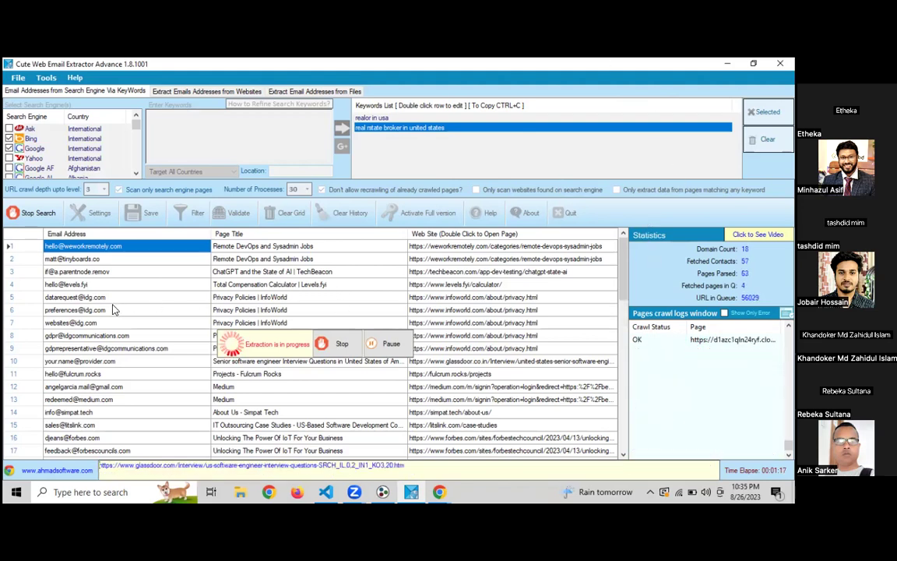
- Look over the extracted email addresses, then stop the crawler
scroll(143, 270, down, 10)
scroll(161, 306, down, 20)
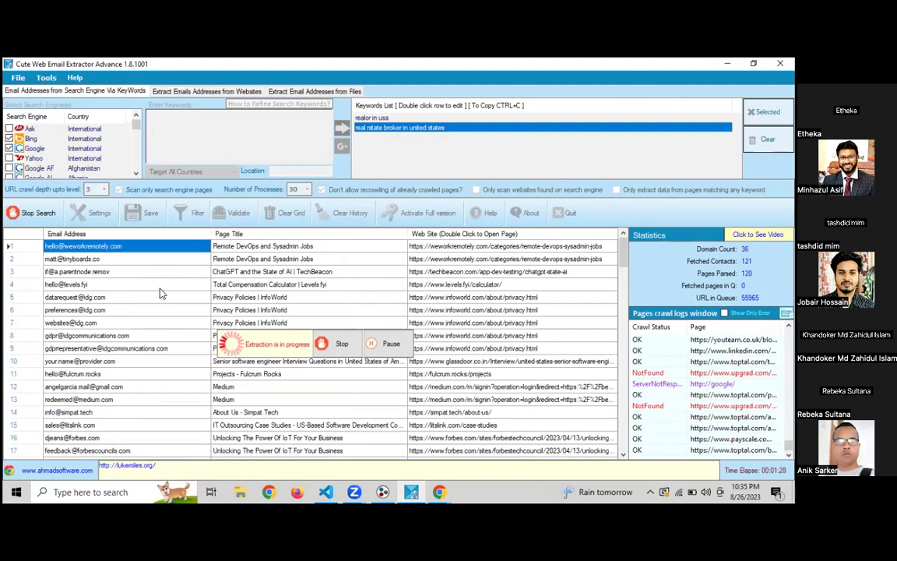
click(38, 214)
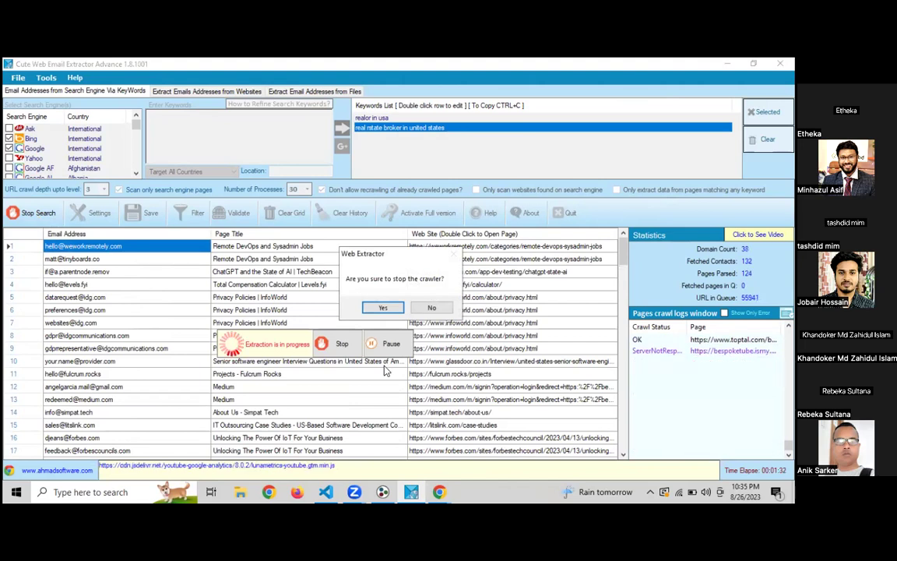
click(384, 308)
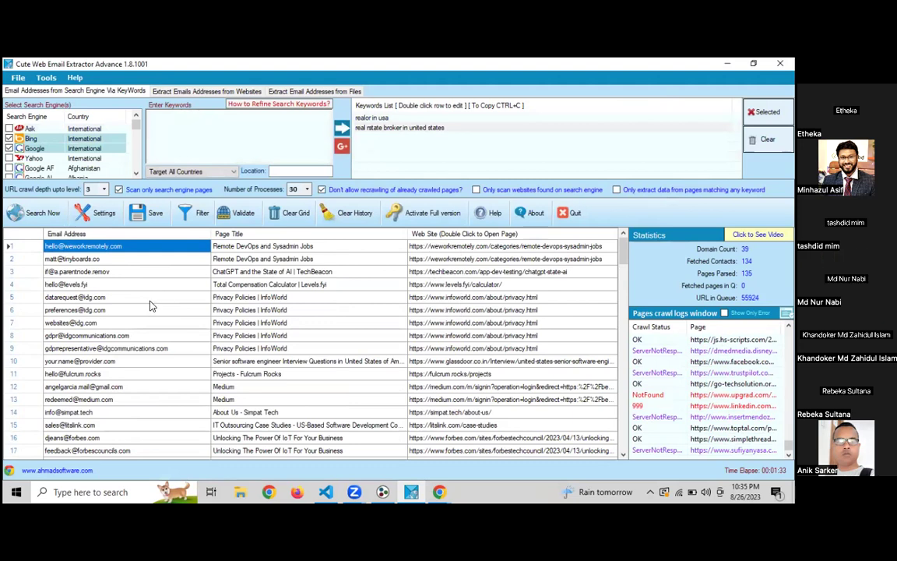
- Select the email addresses in rows 1 to 16 of the results grid
click(211, 274)
click(146, 259)
click(118, 248)
drag(119, 247, 110, 447)
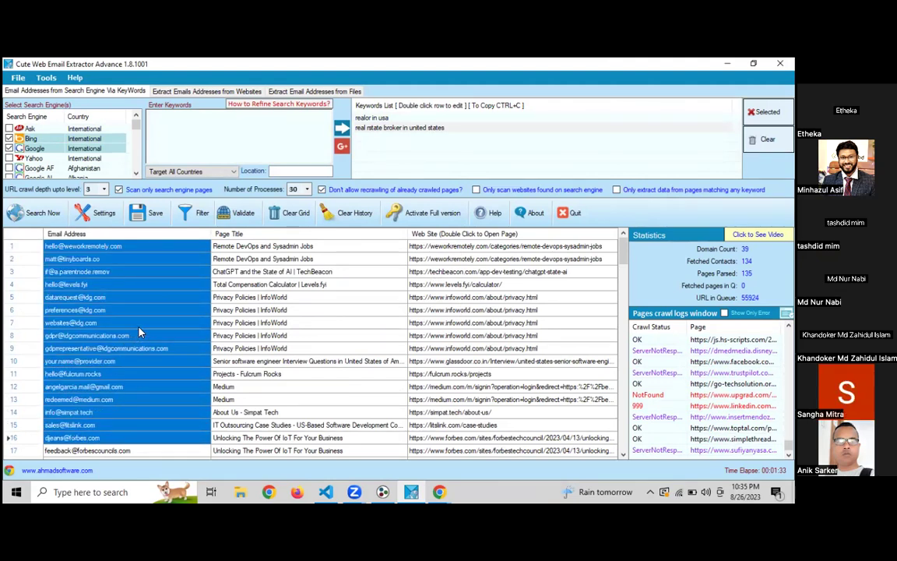
- Open a new Chrome window and load notepad.pw, retrying the address once
click(269, 492)
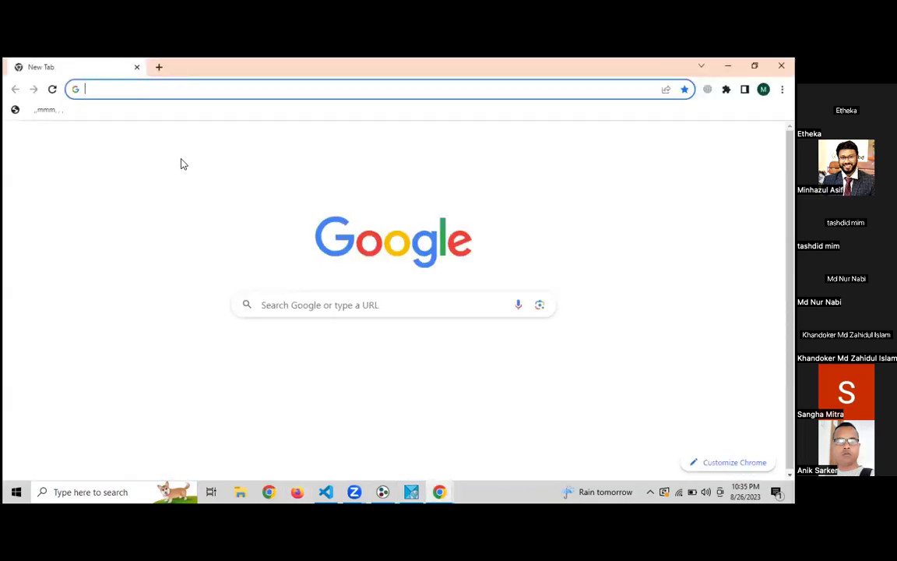
text(notepad.pw/cmb)
key(BackSpace)
key(BackSpace)
key(BackSpace)
key(Return)
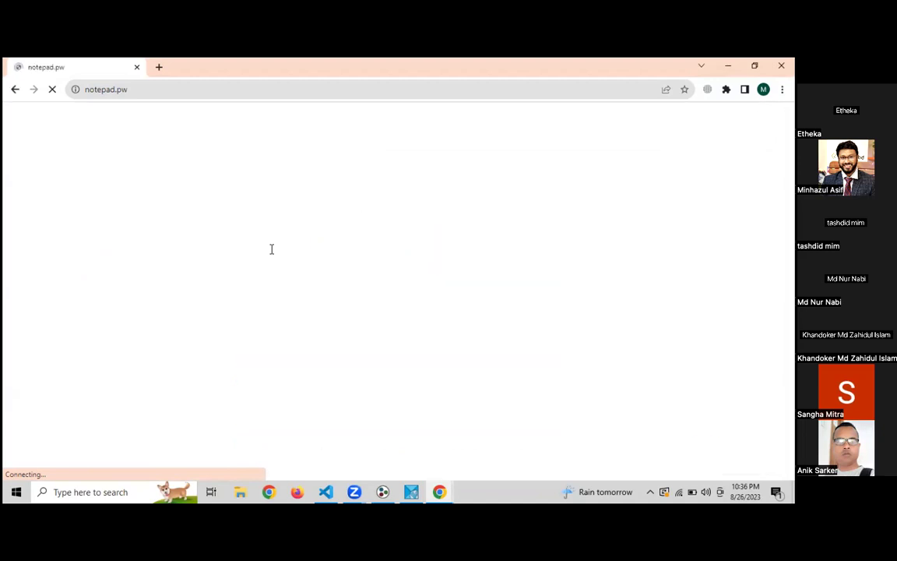
key(ctrl+l)
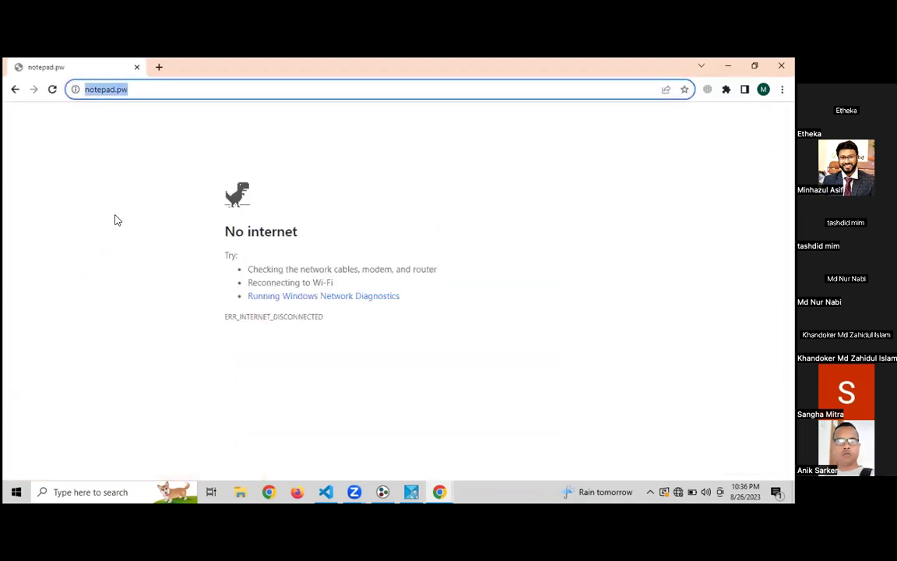
key(Return)
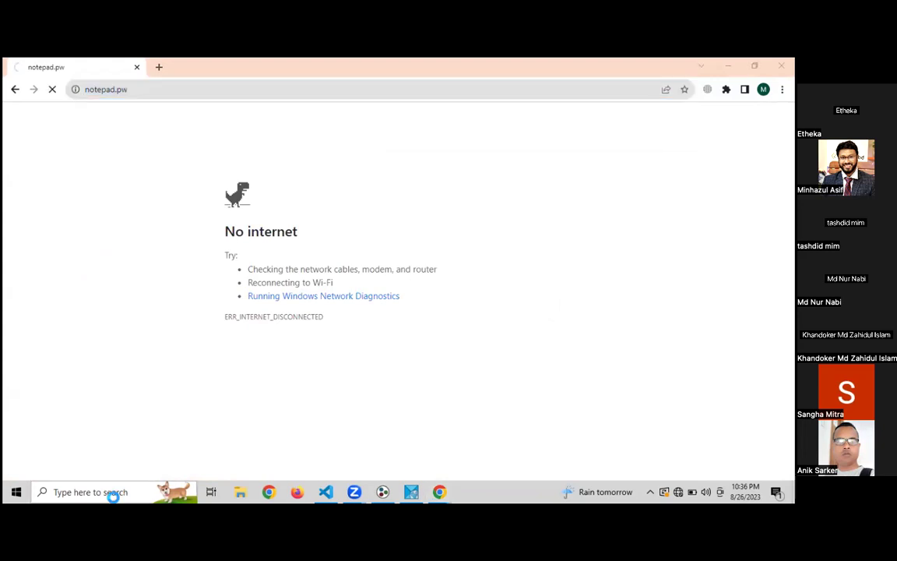
click(113, 492)
text(ex)
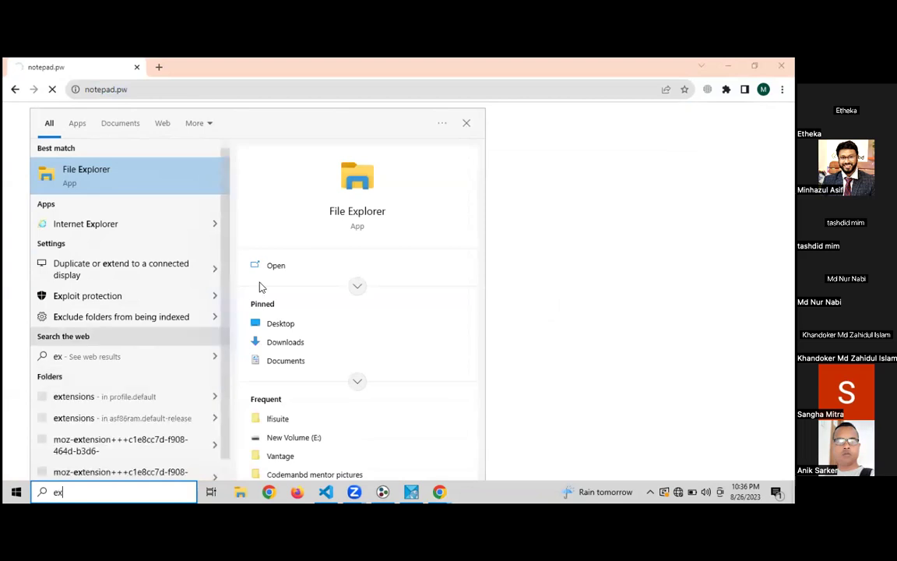
click(523, 260)
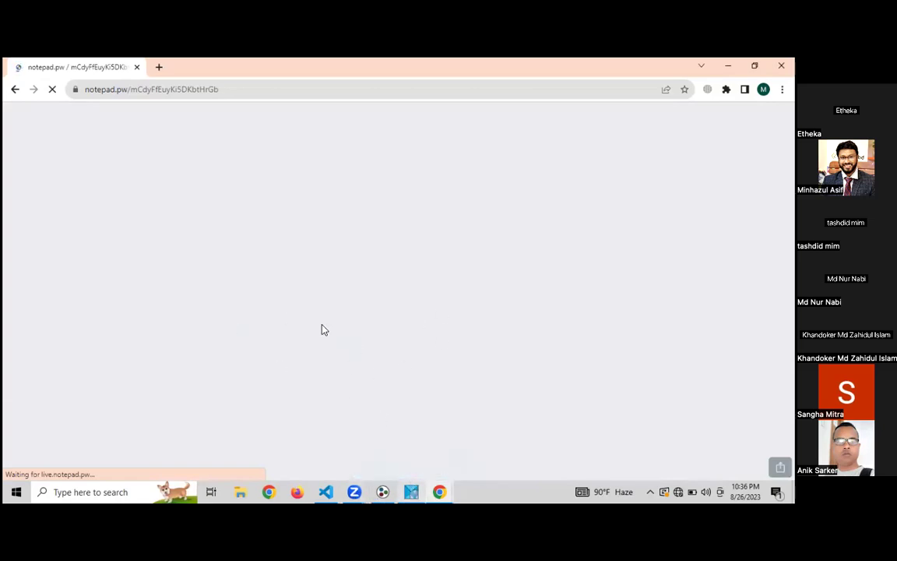
- Switch back to the email extractor, select the email addresses in rows 1 to 11, and look over the results grid
key(alt+Tab)
drag(111, 253, 110, 380)
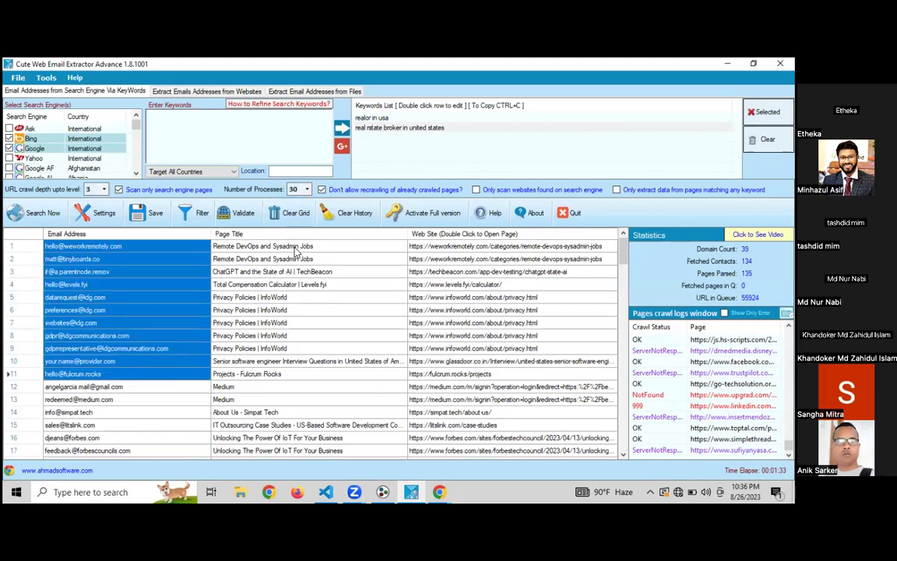
click(307, 290)
scroll(130, 317, down, 5)
scroll(155, 321, up, 5)
- Switch to Chrome and bring up the blank notepad.pw note
click(296, 492)
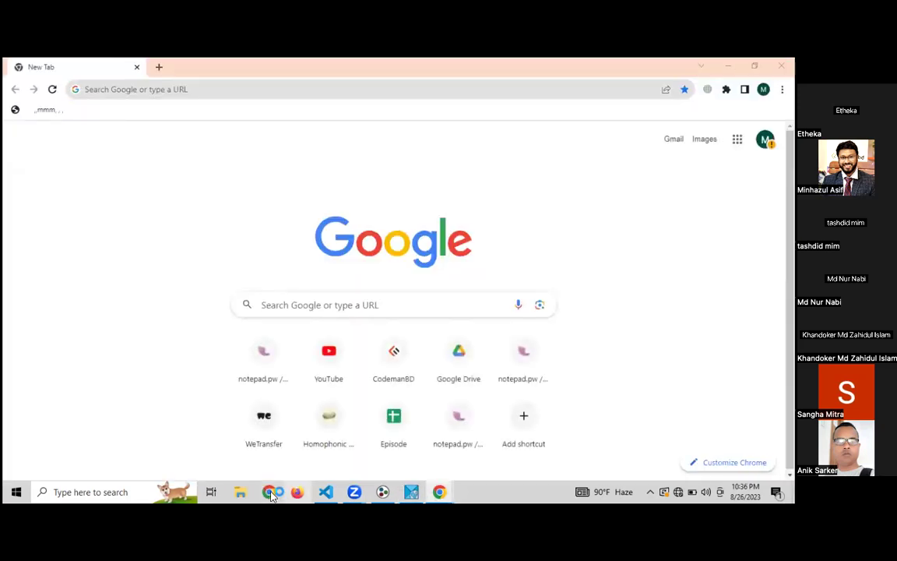
mouse_move(438, 492)
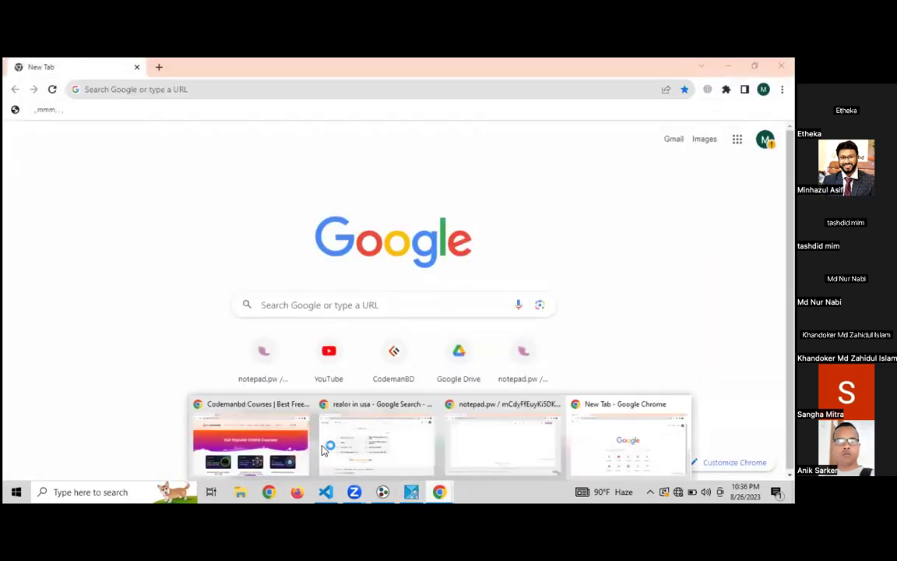
mouse_move(309, 450)
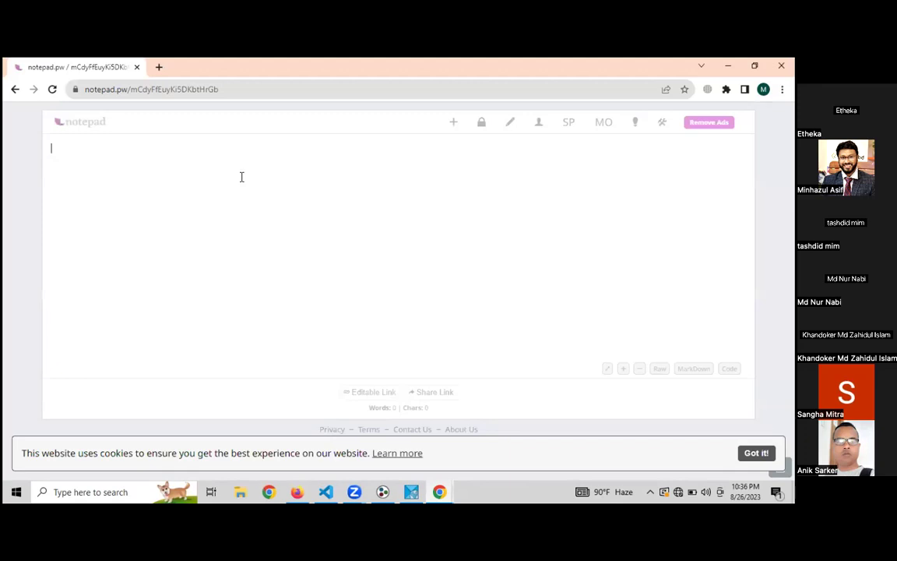
- Switch back to the email extractor and narrow the Email Address column of the results grid
click(411, 492)
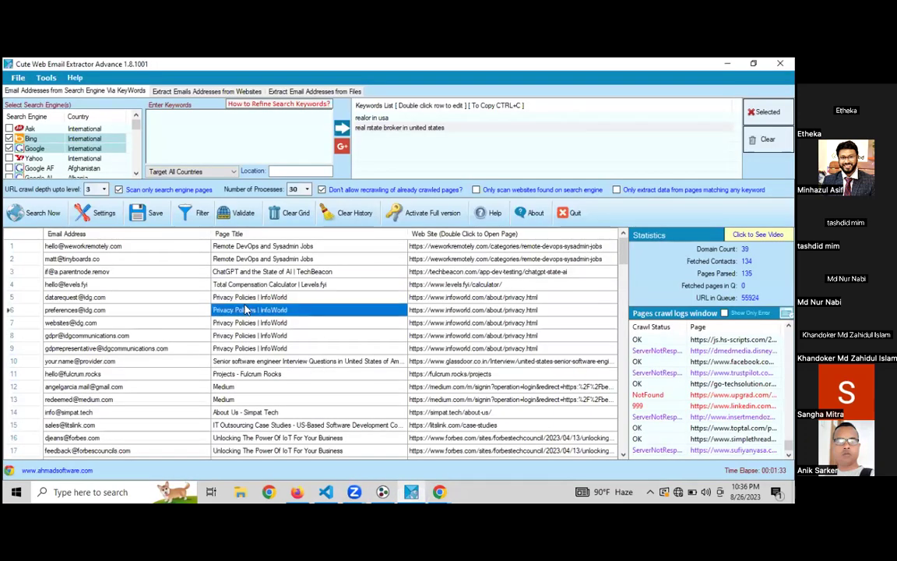
click(129, 246)
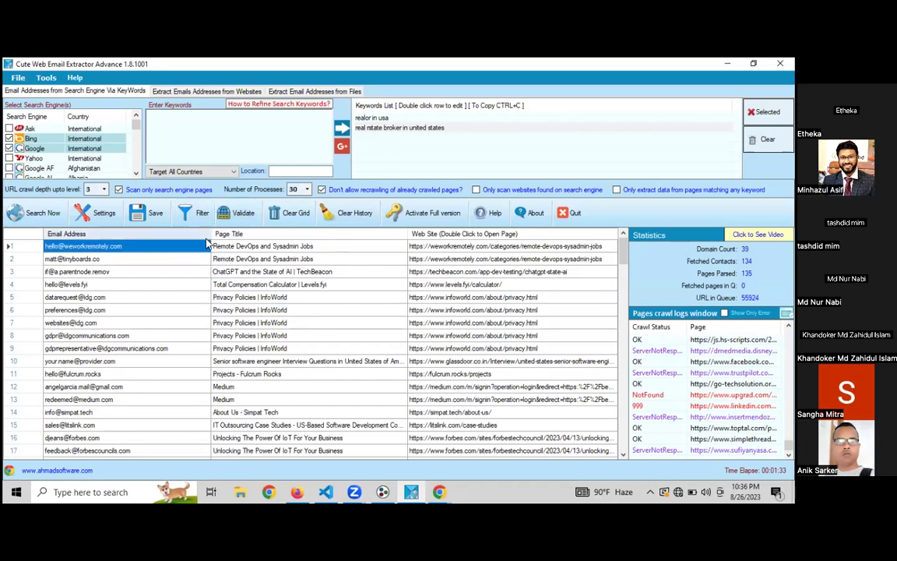
mouse_move(170, 234)
mouse_down()
mouse_move(131, 234)
mouse_move(188, 233)
mouse_up()
click(266, 301)
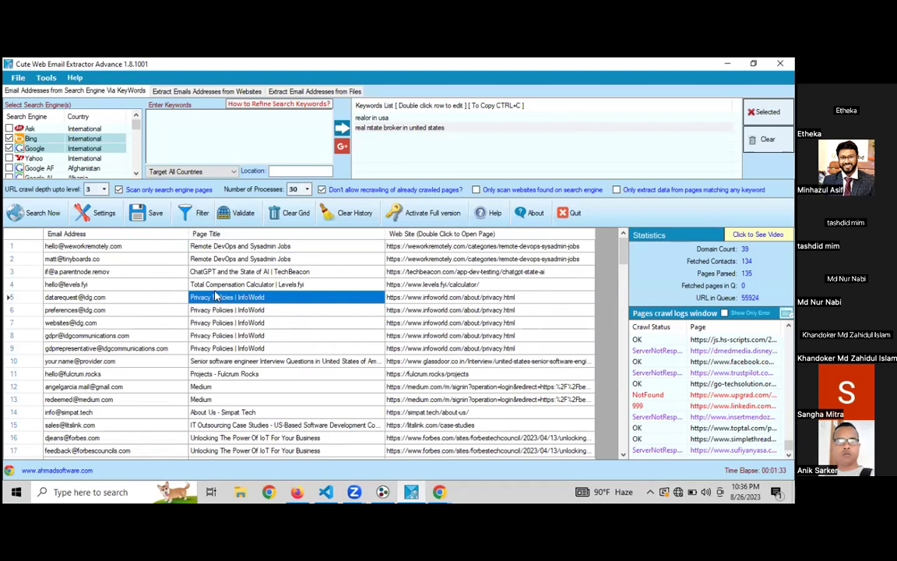
- Launch Snipping Tool and capture a snip of the email addresses in rows 1 to 16 of the results grid
click(60, 493)
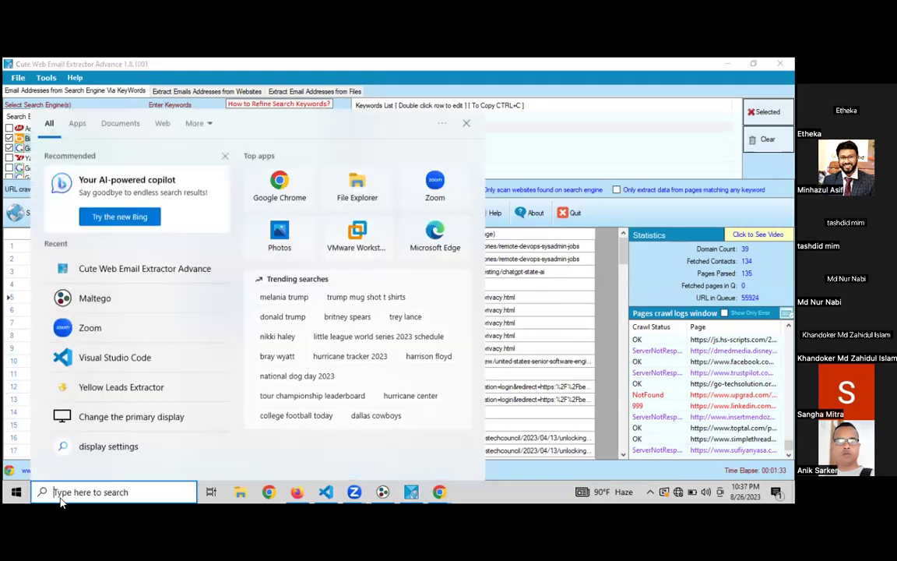
text(sni)
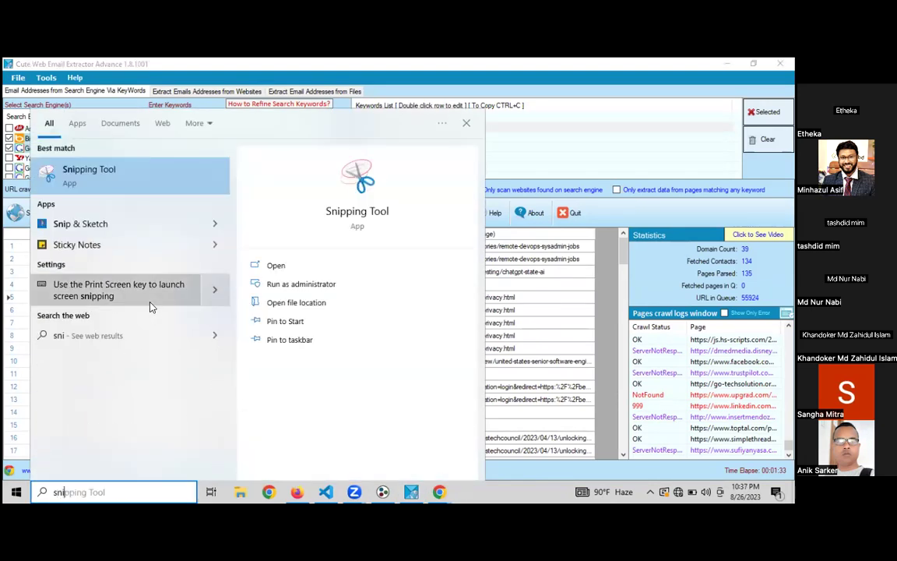
click(114, 179)
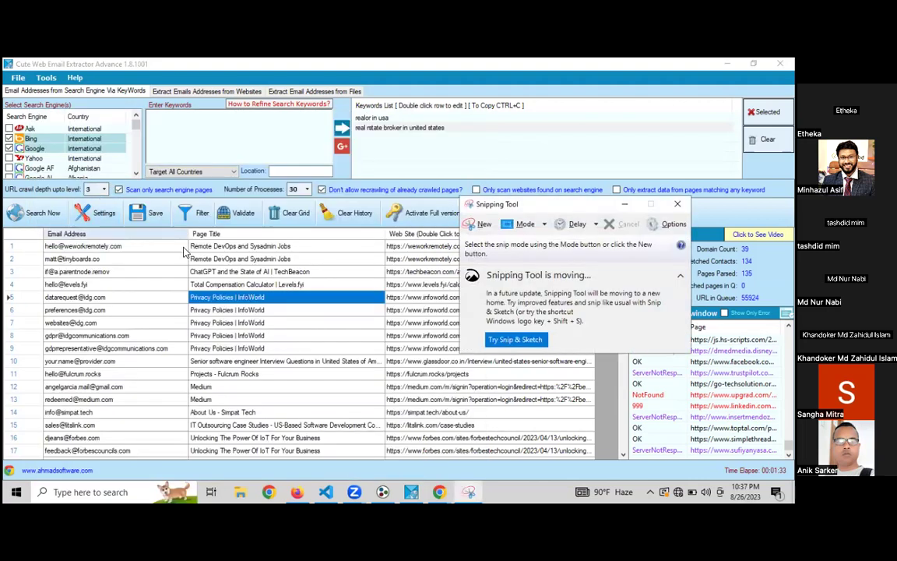
click(480, 224)
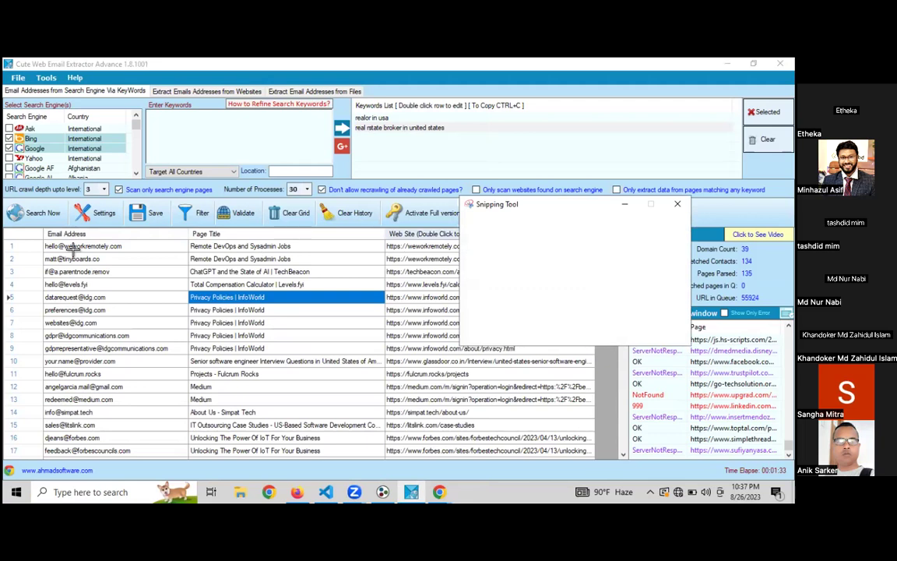
drag(42, 239, 186, 445)
drag(184, 443, 185, 443)
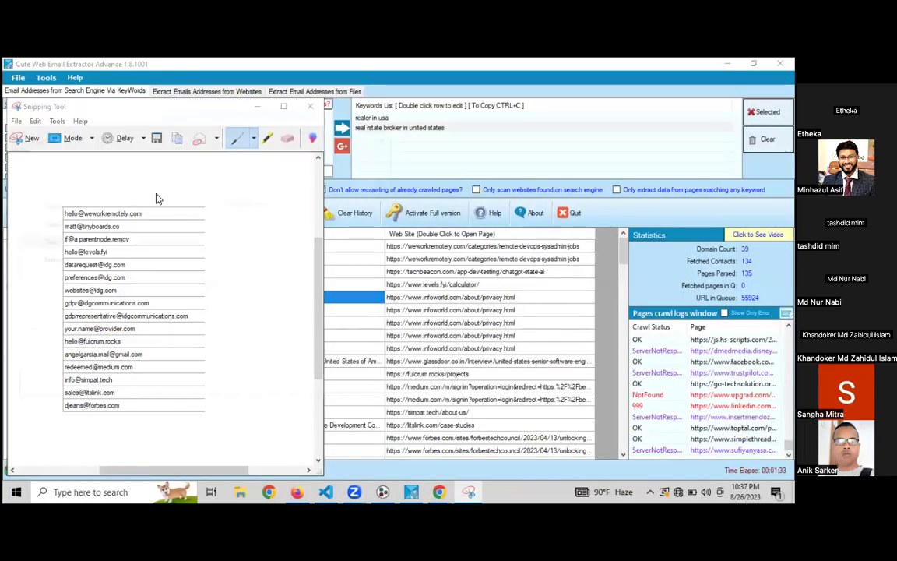
- Save the snip to the desktop as Capture.PNG, replacing the existing file
key(ctrl+s)
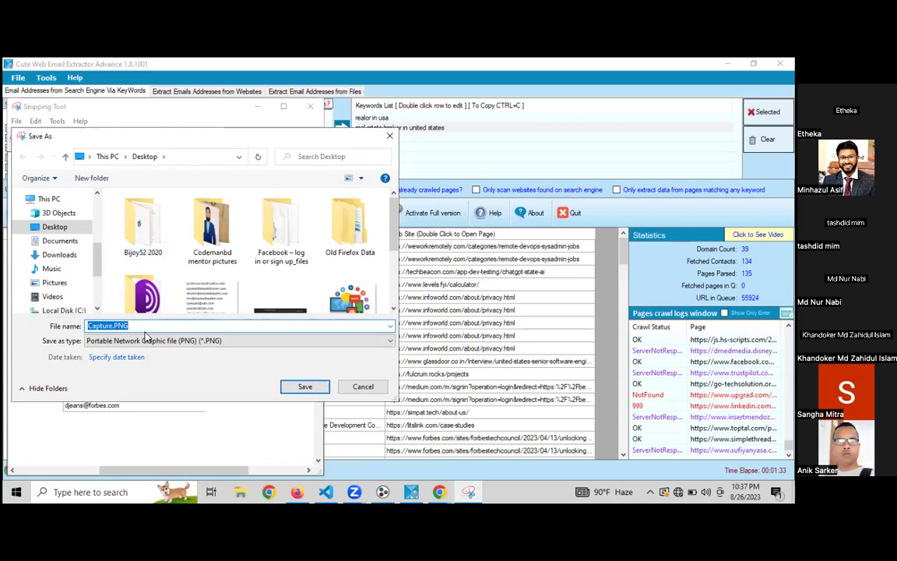
click(302, 386)
key(y)
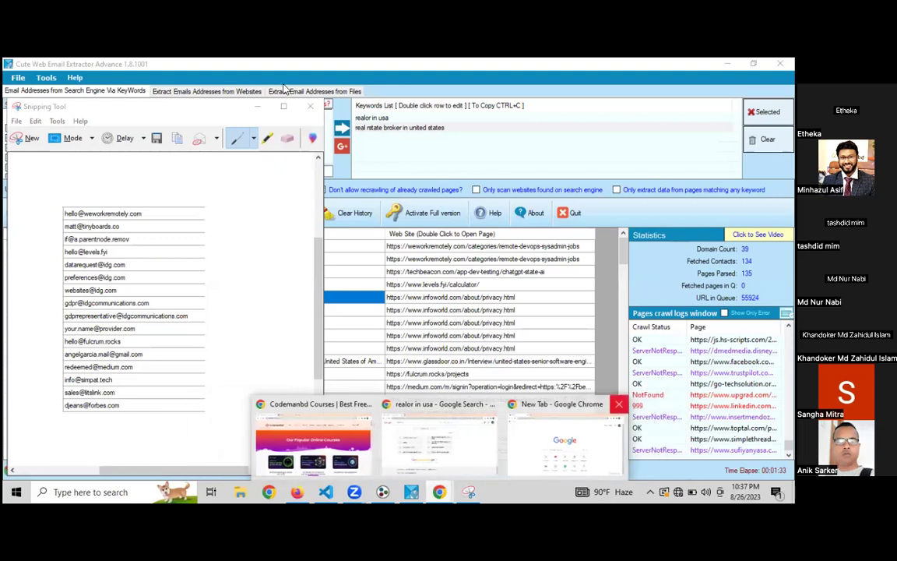
- Switch to the Chrome window with the realtor search and try to search Google for "image to text"
key(alt+Tab)
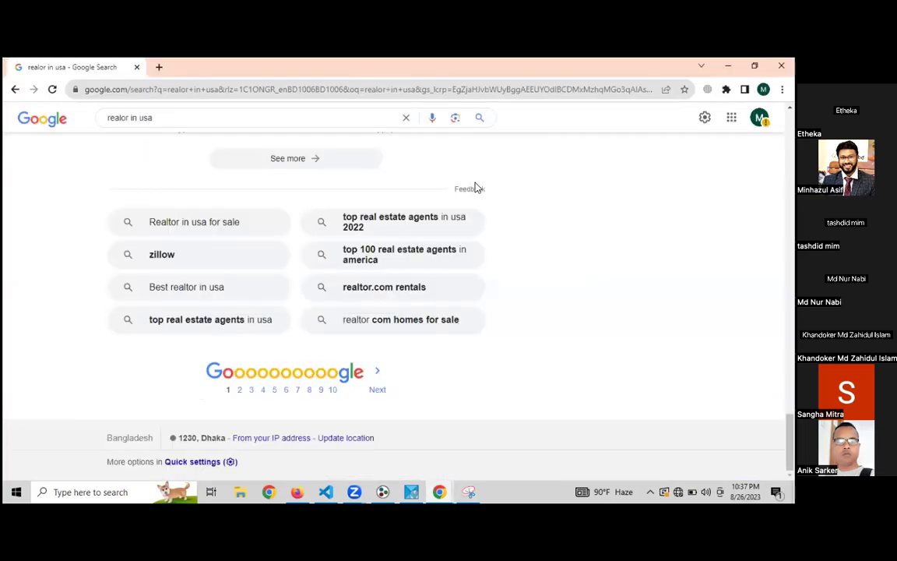
key(ctrl+l)
key(BackSpace)
text(i)
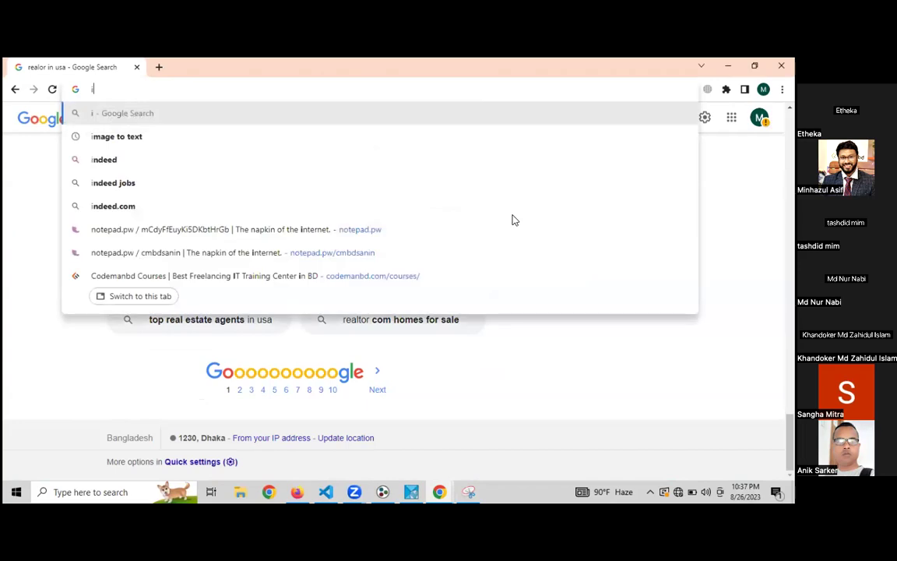
text(mage to text)
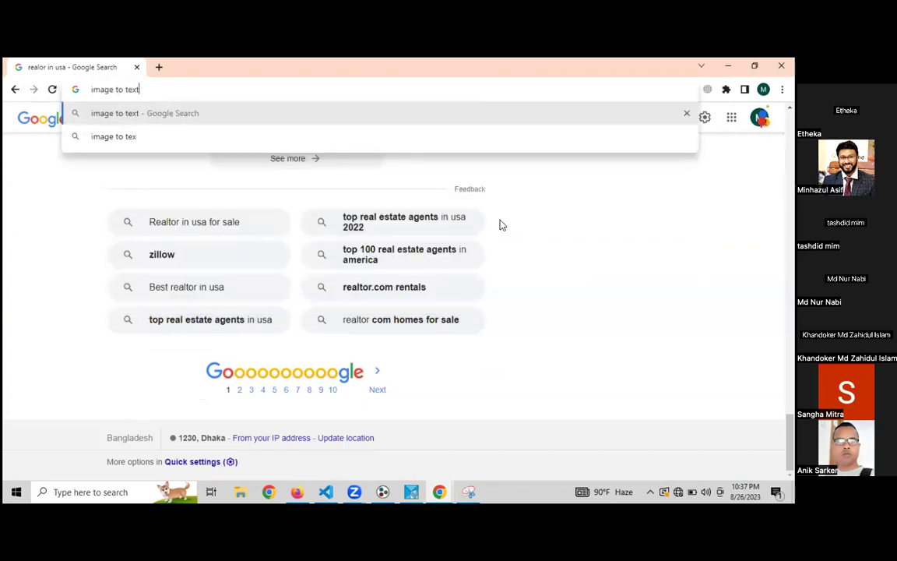
key(Return)
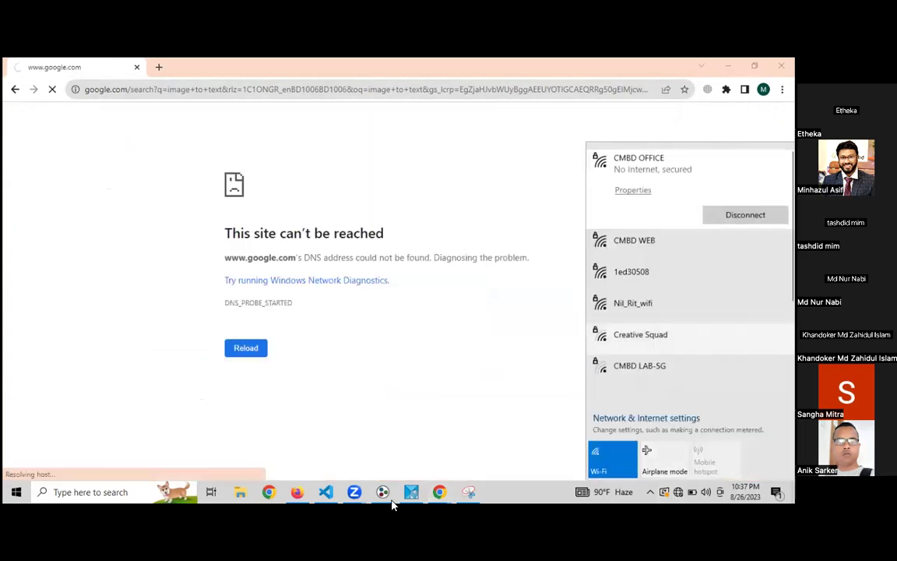
- Connect the computer to the CMBD WEB Wi-Fi network
key(Down)
key(Return)
key(Return)
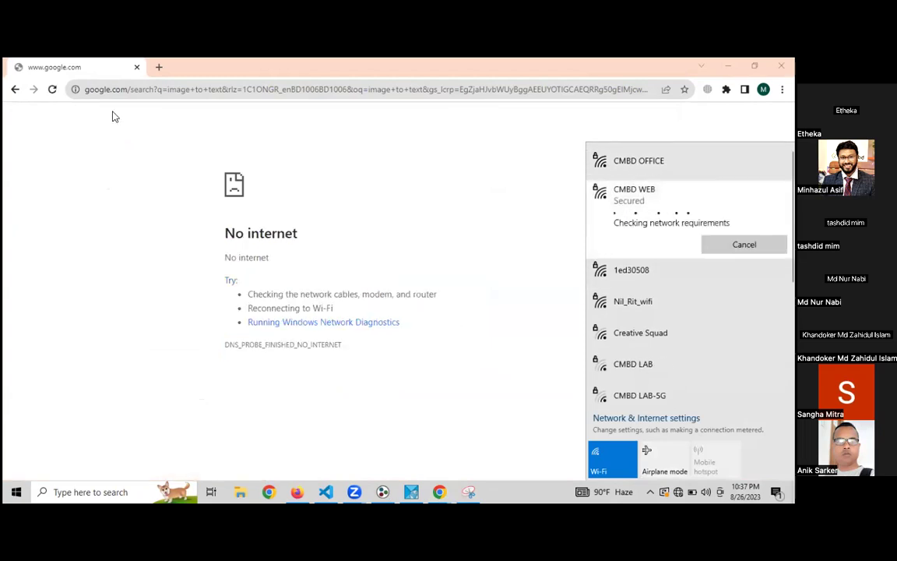
click(129, 219)
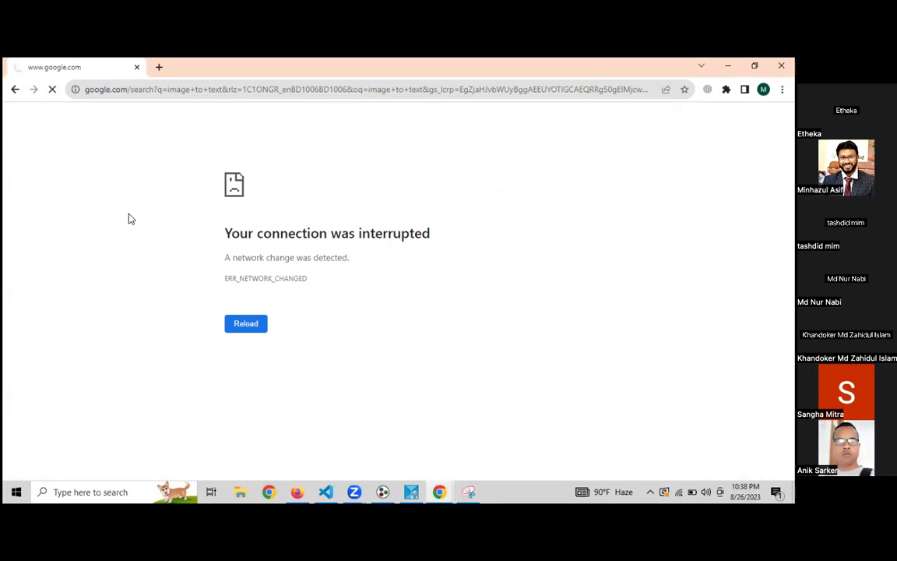
click(413, 493)
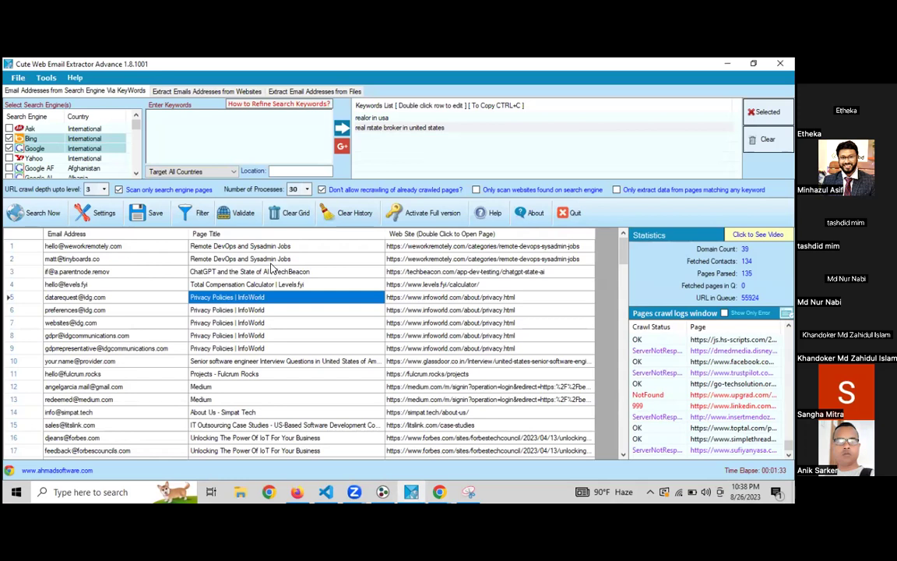
click(439, 491)
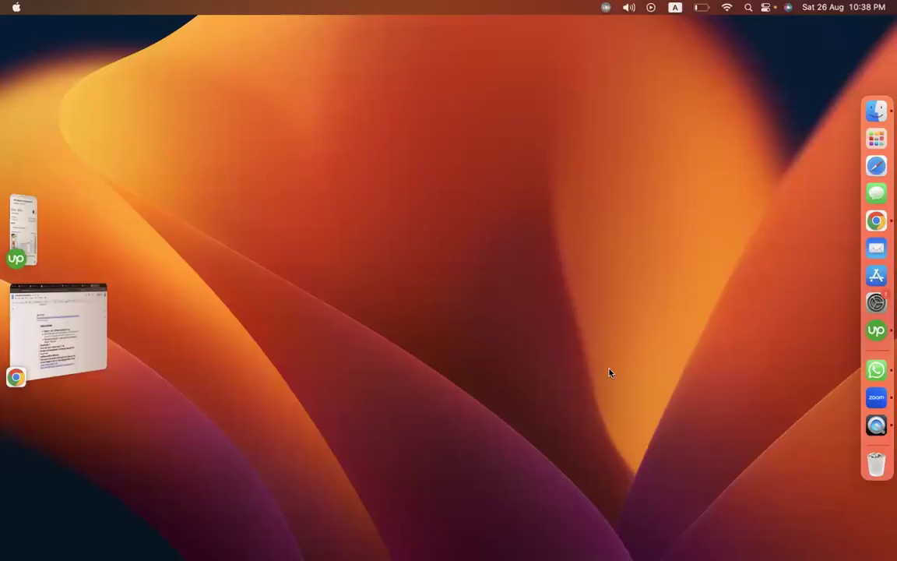
- Switch to Chrome on the Mac and search Google for "image to text" in a new tab
click(43, 299)
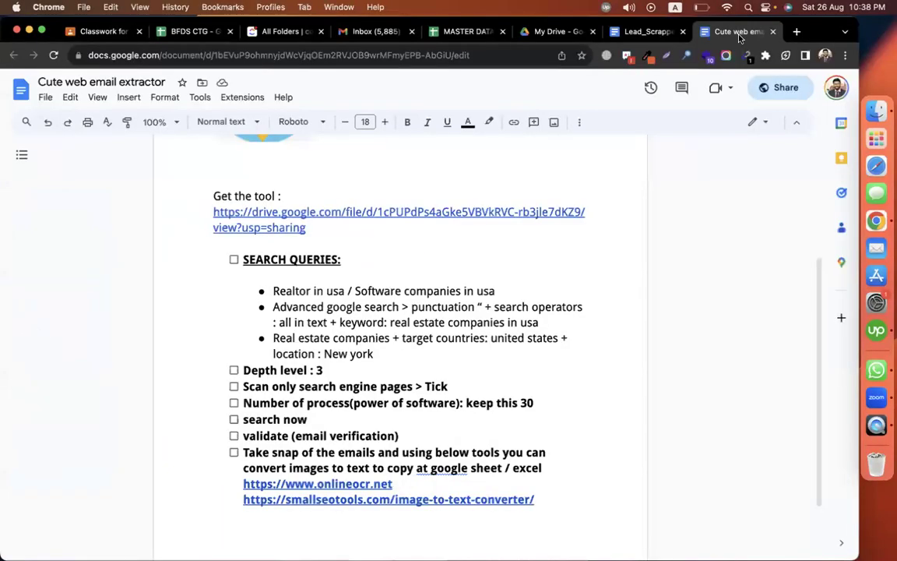
click(797, 33)
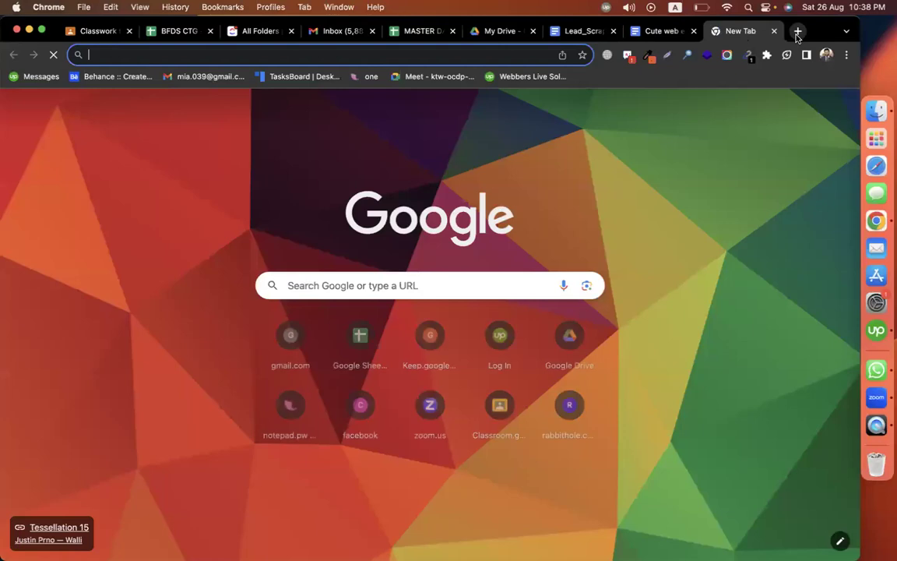
text(image to)
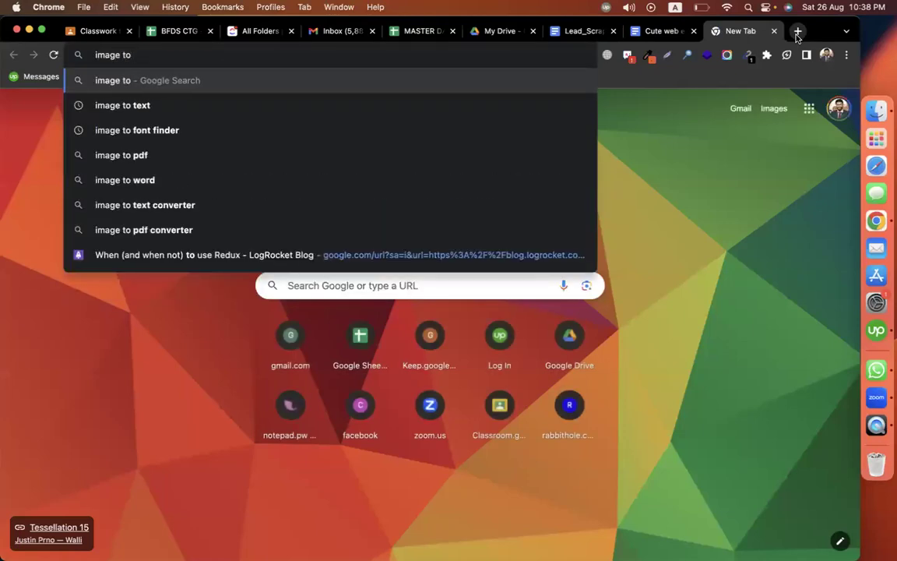
text( text)
key(Return)
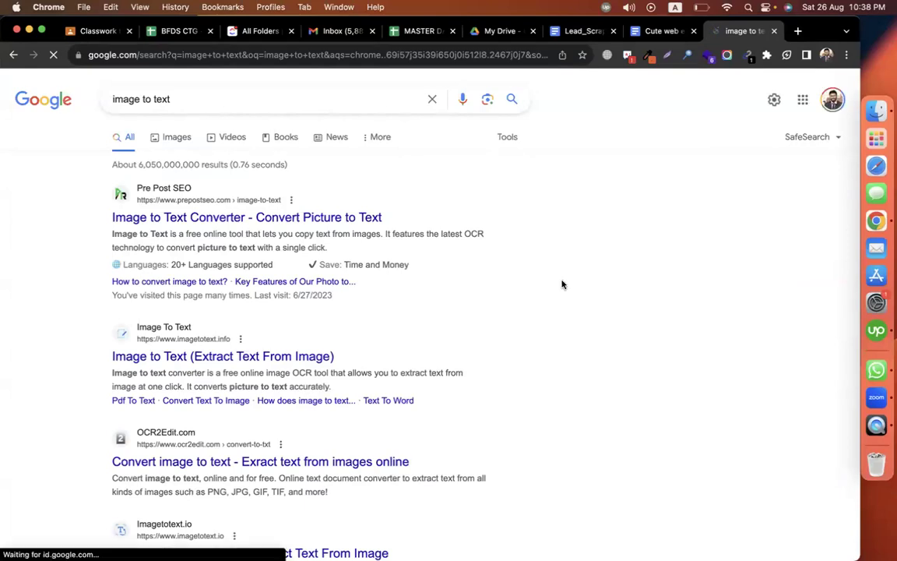
- Open the Free Online OCR converter at onlineocr.net from the search results
scroll(562, 284, down, 5)
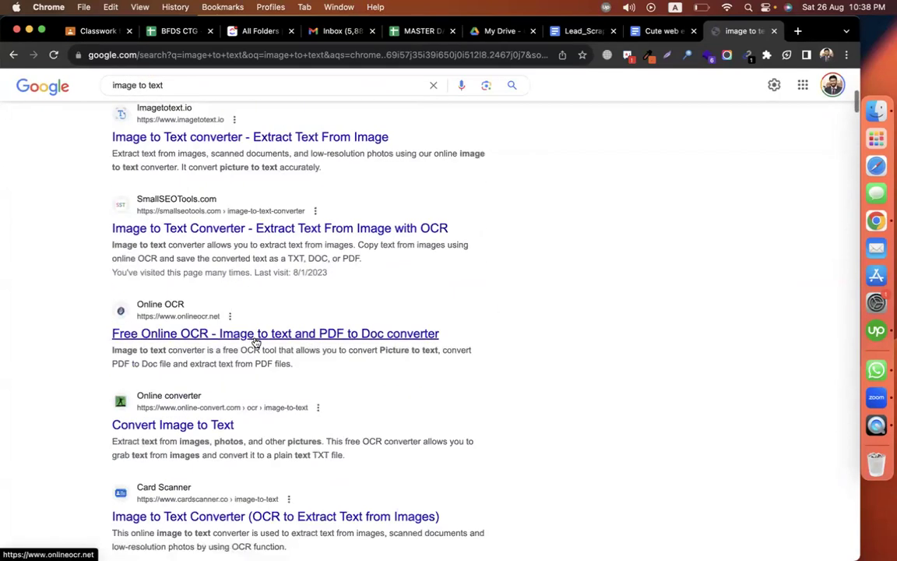
click(253, 340)
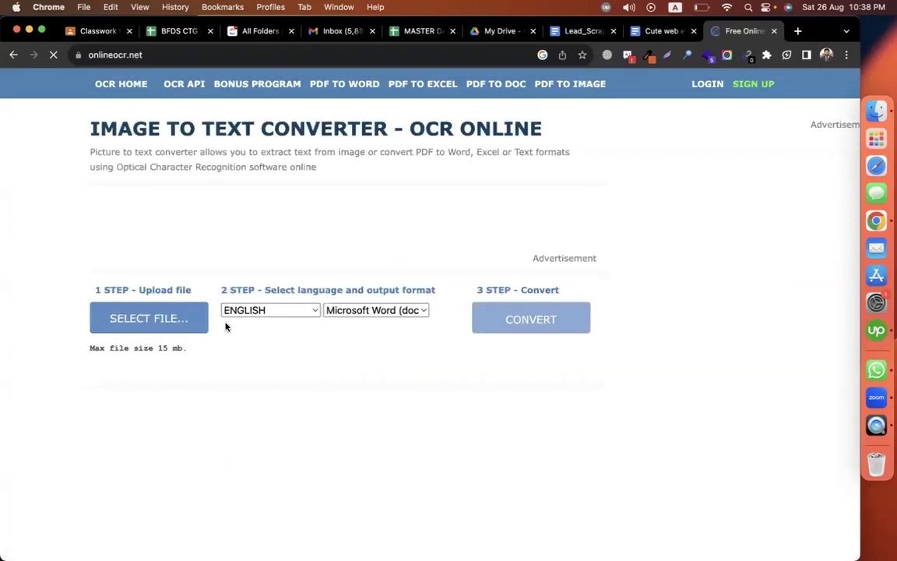
- Upload Screenshot 2023-08-26 at 10.38.27 PM.png from the Desktop folder to the OCR converter and convert it
click(179, 316)
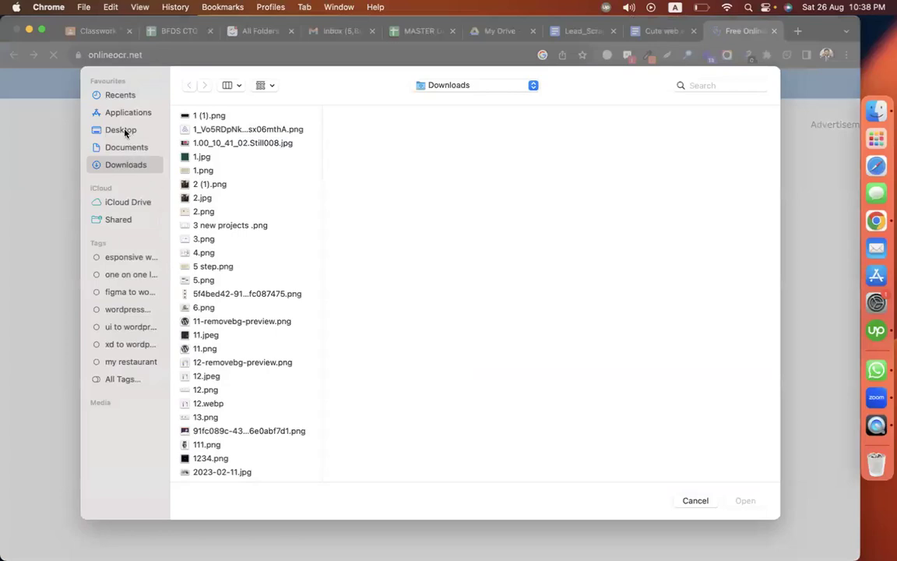
click(123, 130)
scroll(266, 256, down, 15)
scroll(266, 256, down, 5)
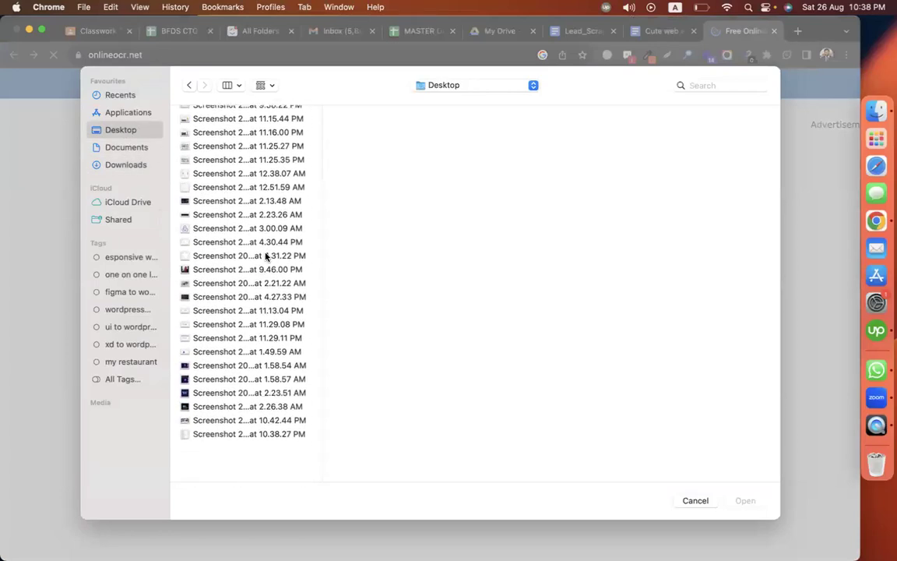
click(201, 468)
double_click(201, 468)
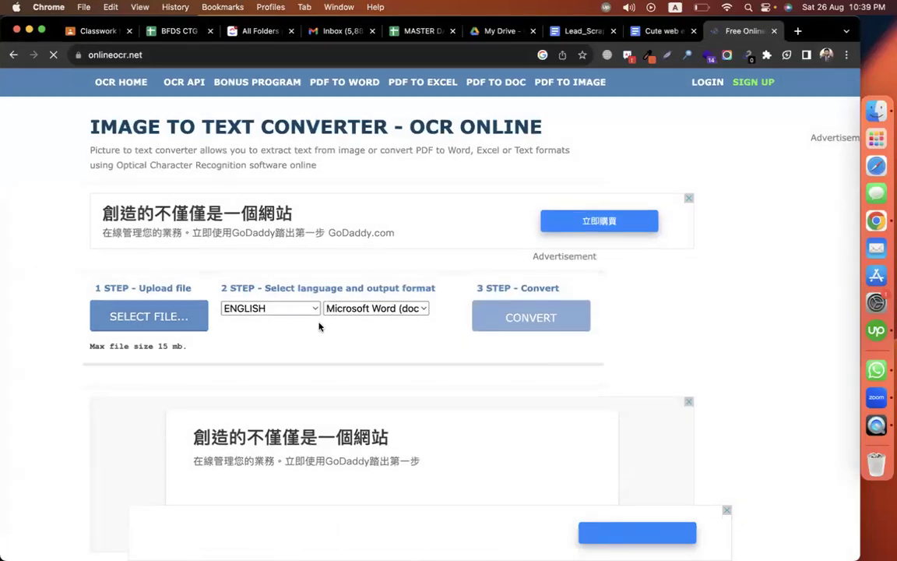
scroll(320, 325, down, 3)
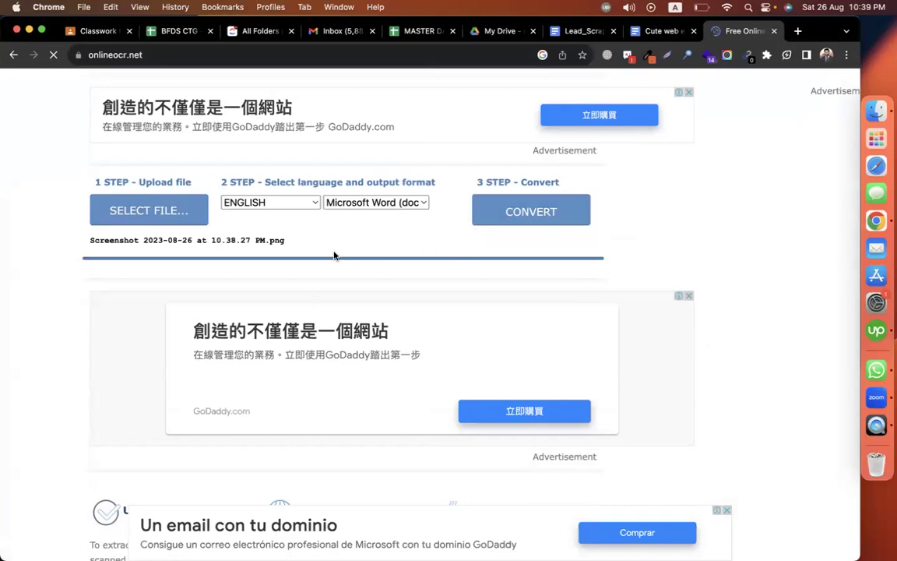
click(538, 218)
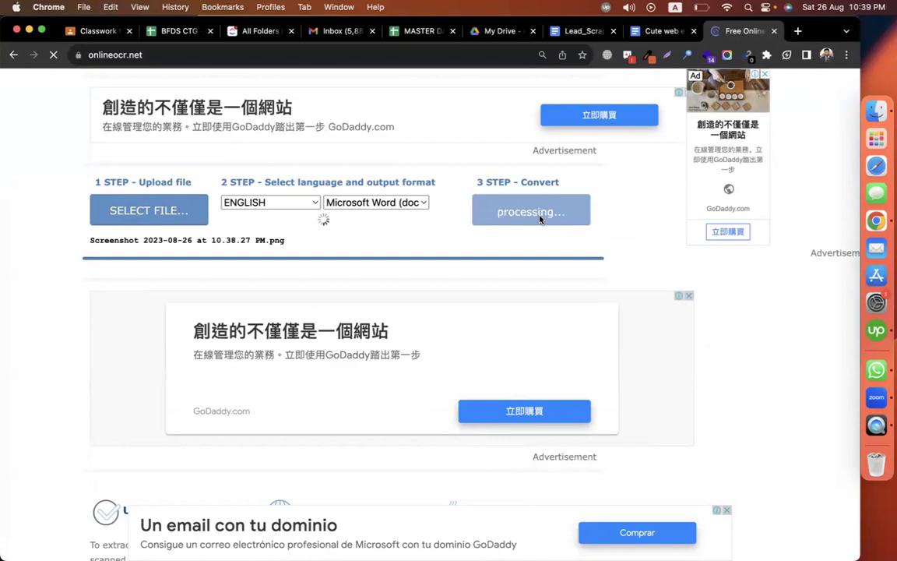
- Open Google Drive in a new browser tab and create a blank Google Sheets spreadsheet
click(797, 31)
text(dr)
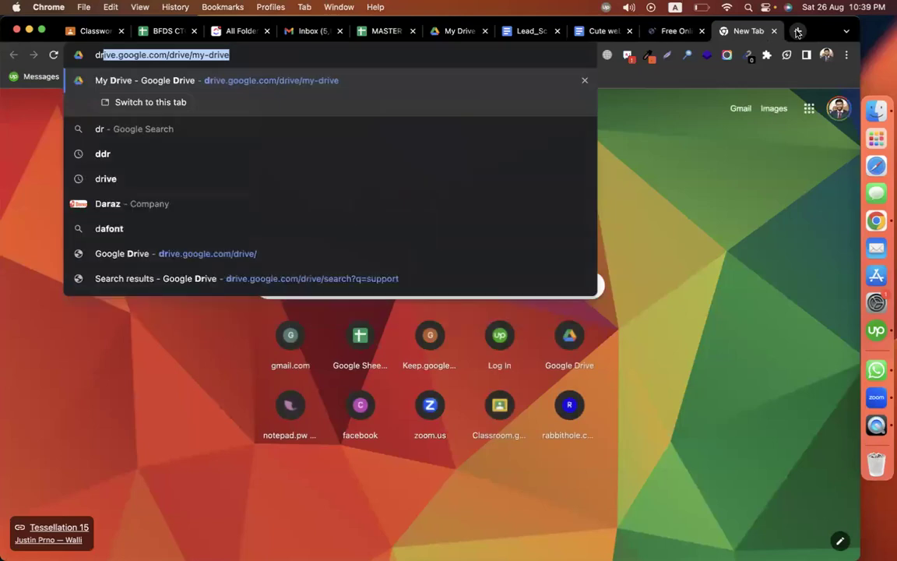
key(Return)
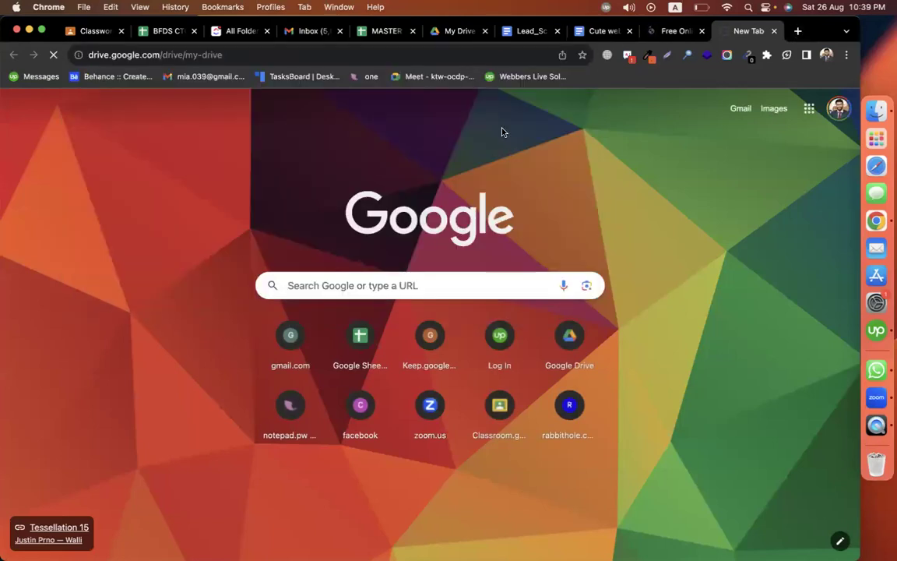
click(691, 36)
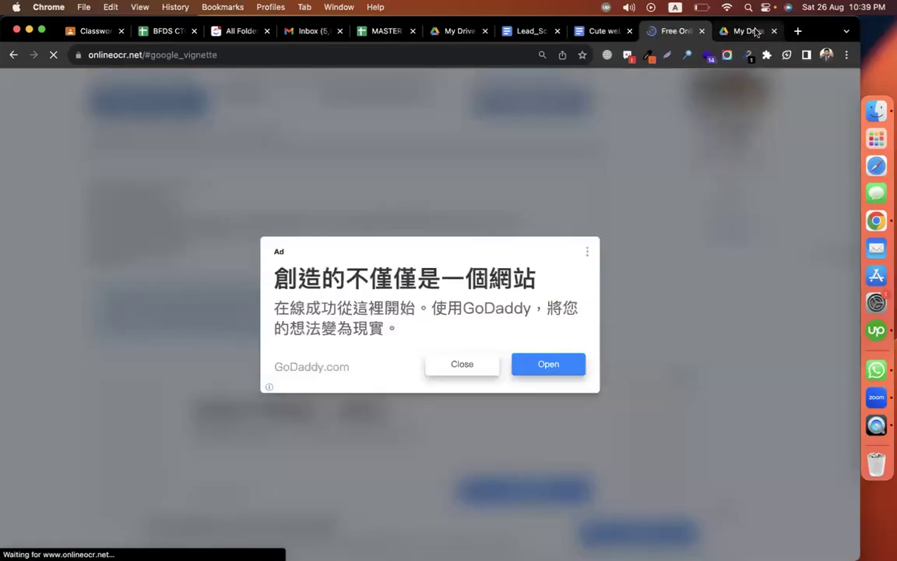
click(749, 33)
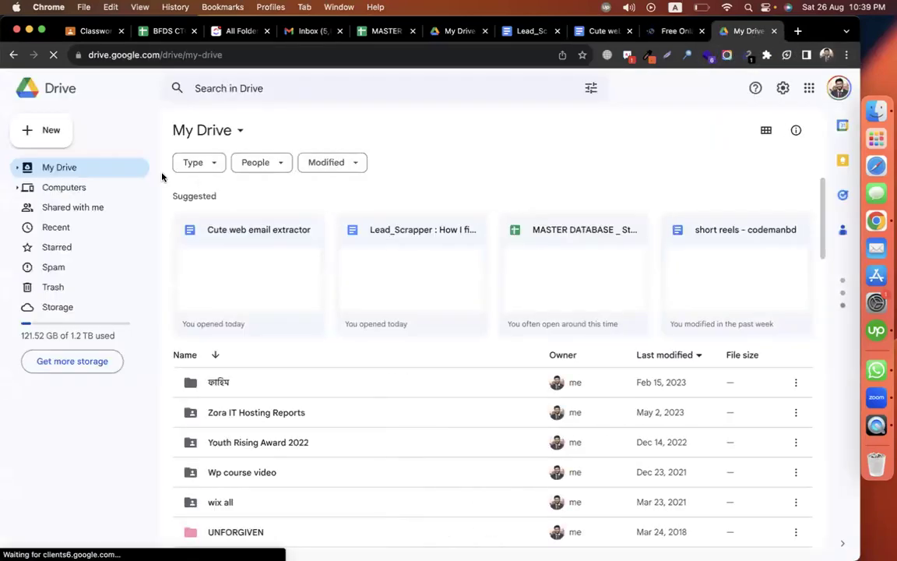
click(25, 134)
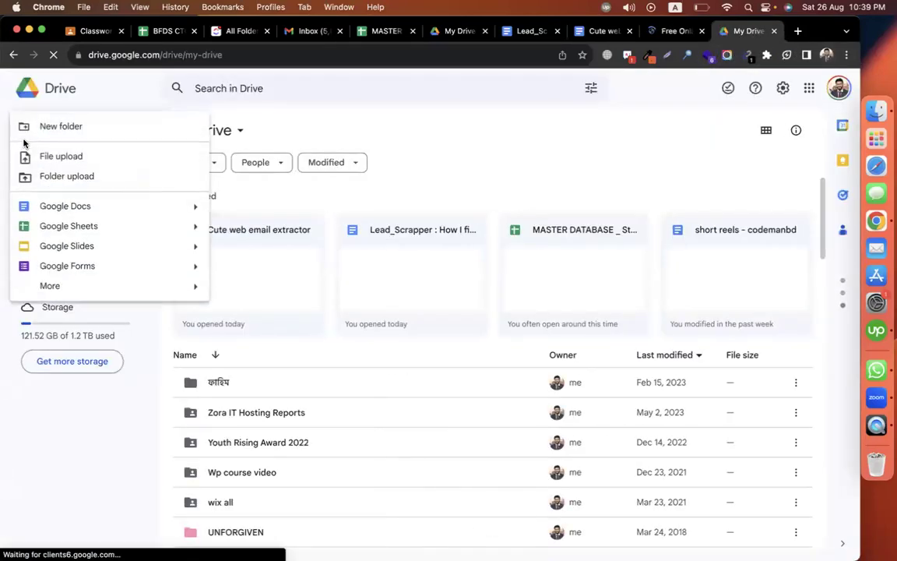
click(58, 227)
- Dismiss the ad on the OCR page, copy all the converted text and paste it into the new spreadsheet from cell A1
click(606, 34)
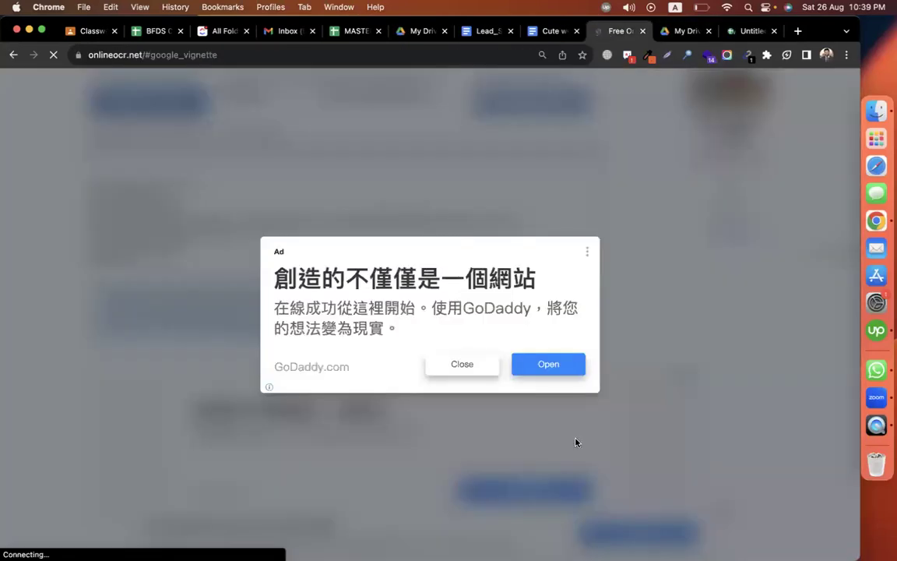
click(446, 373)
click(320, 324)
key(super+a)
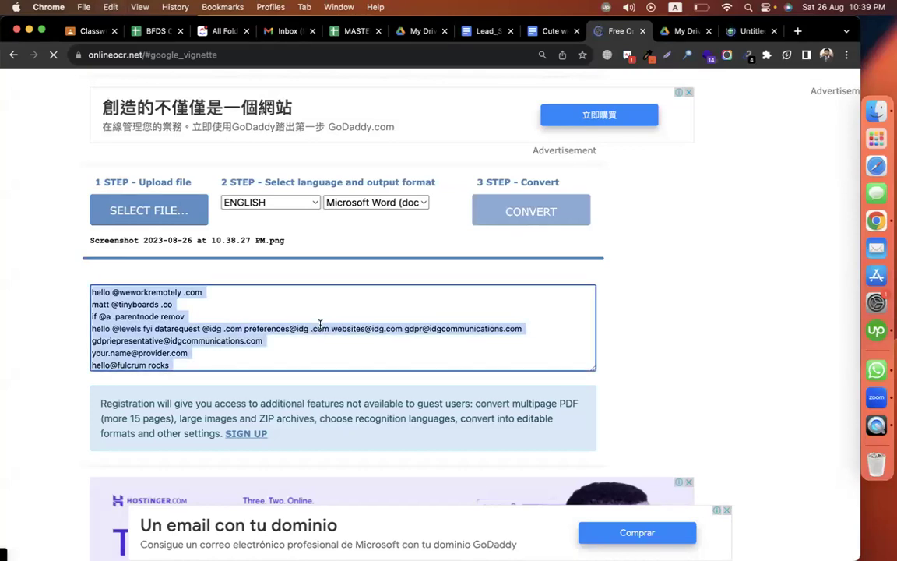
click(751, 31)
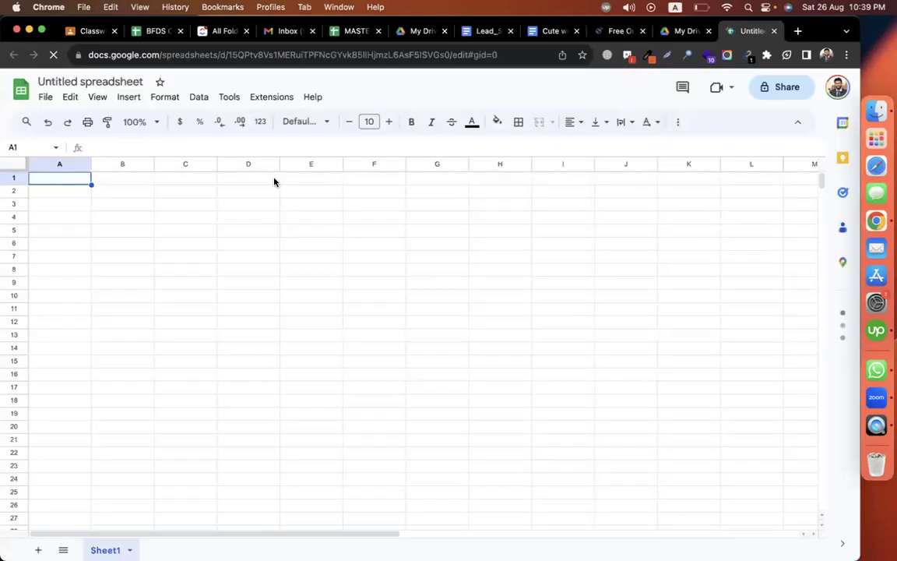
key(super+v)
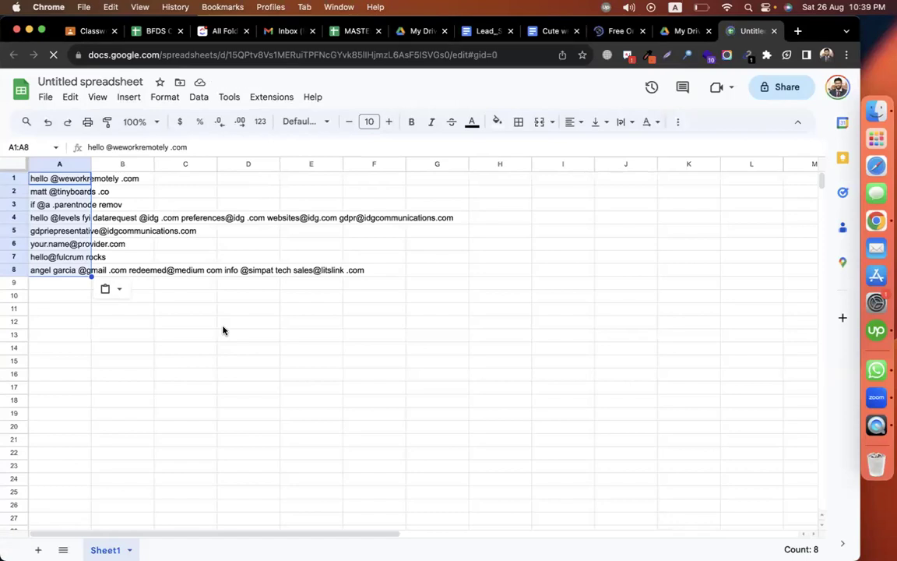
- Remove the space before the first @ sign in cell A4
click(223, 324)
click(49, 214)
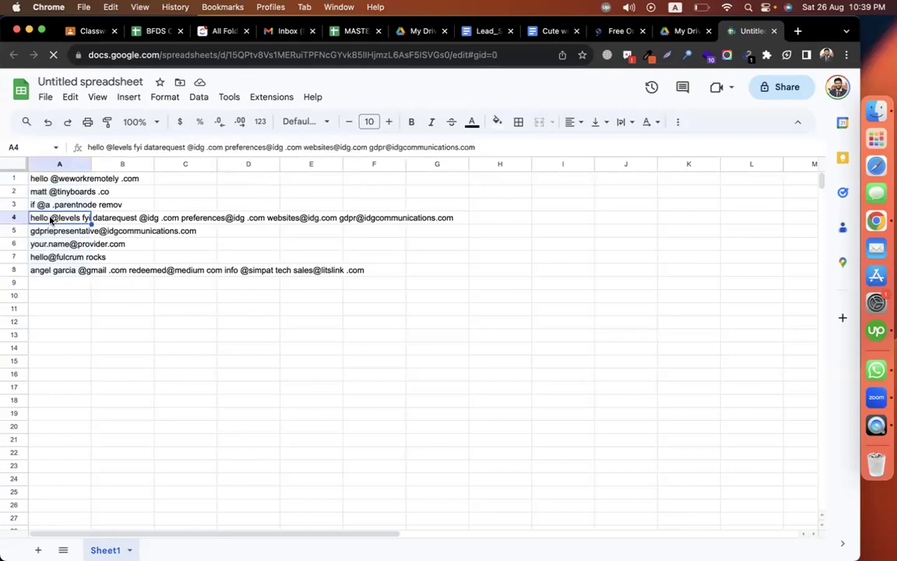
double_click(49, 217)
key(BackSpace)
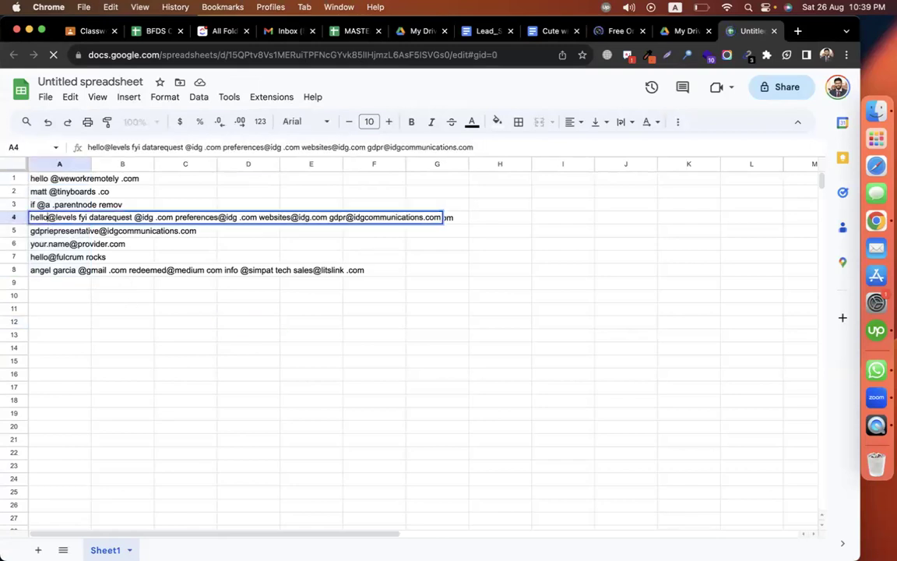
click(142, 314)
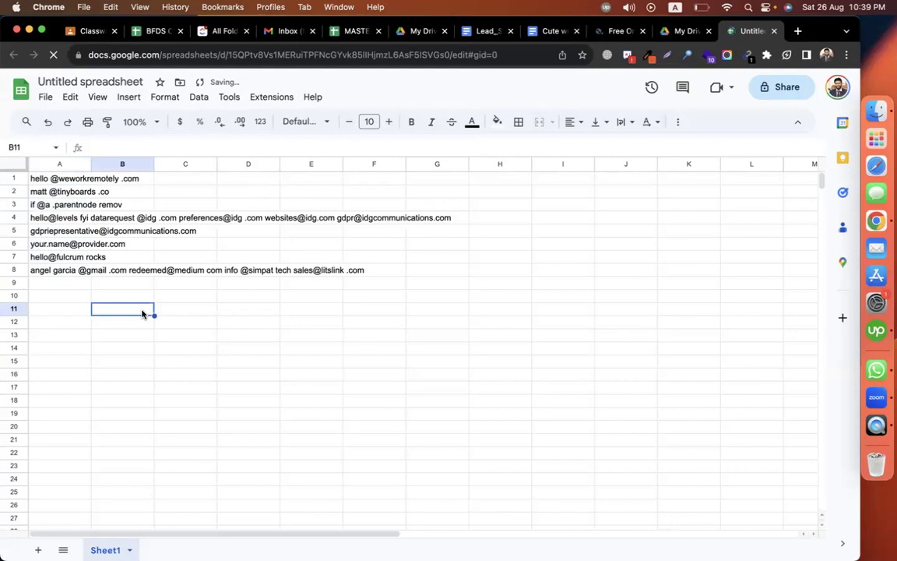
click(589, 283)
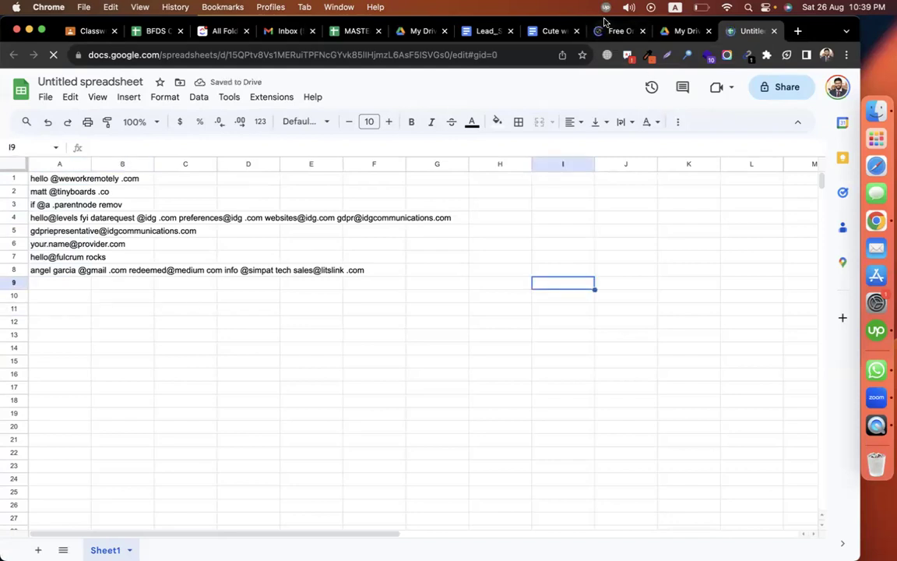
- Return to the OCR page and review the converted text
click(616, 31)
click(593, 293)
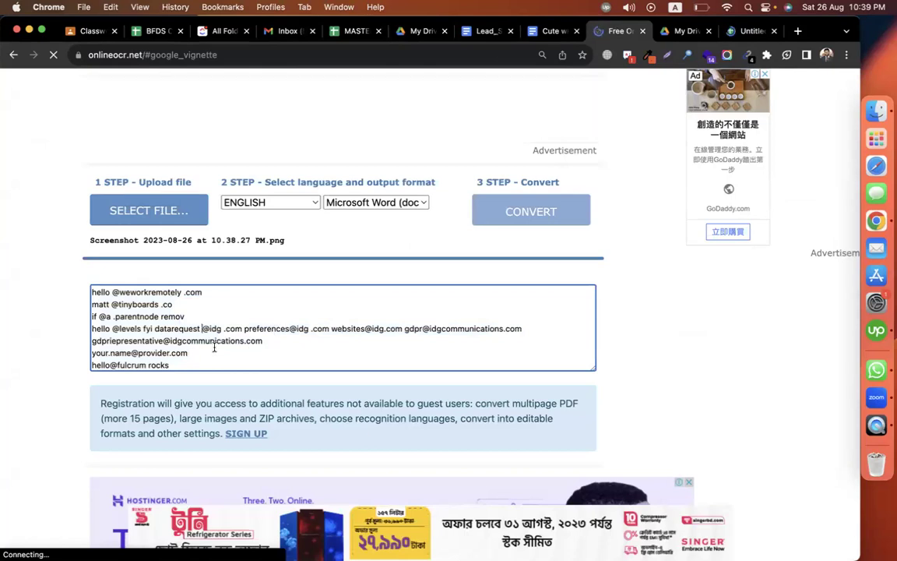
click(643, 341)
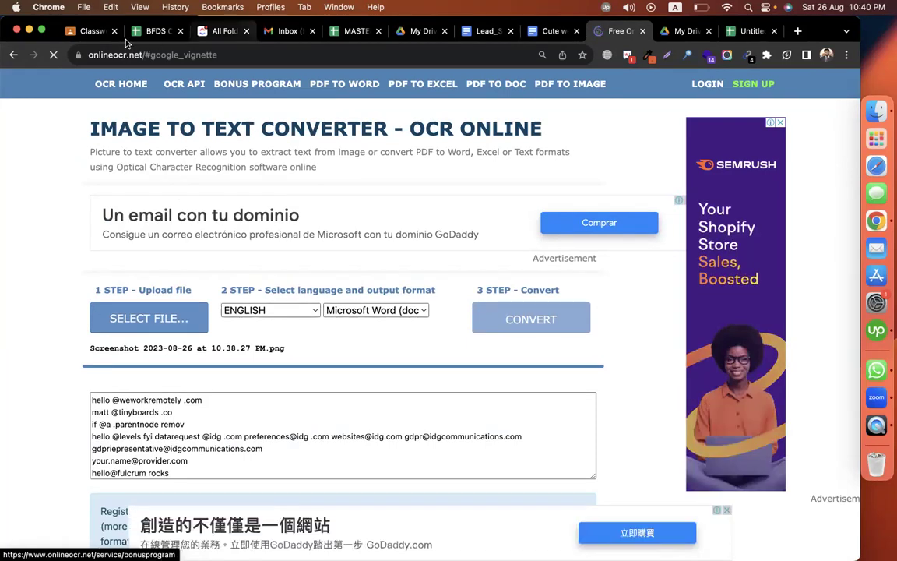
- Switch to Google Classroom and view the classwork of the CMBD-209(Lead Generation) class
click(78, 33)
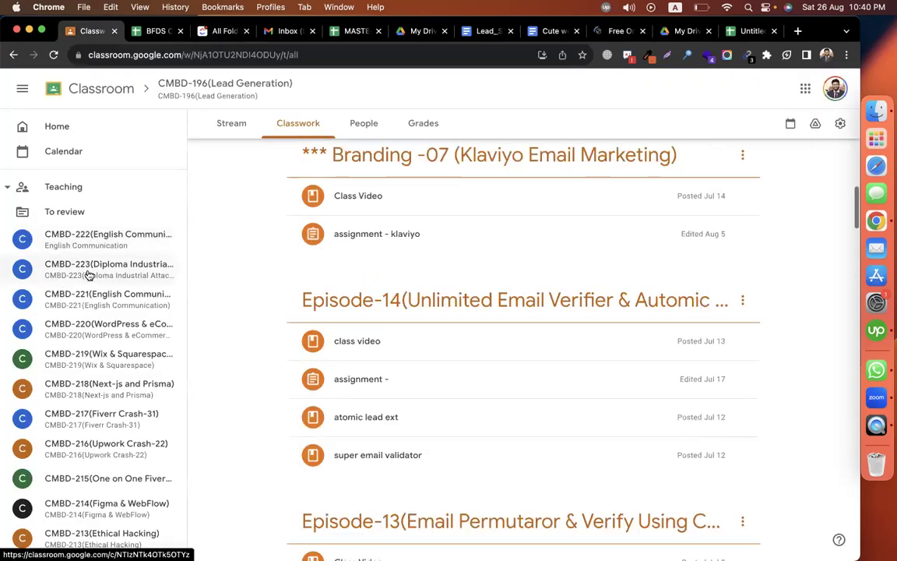
scroll(99, 355, down, 4)
scroll(100, 355, down, 2)
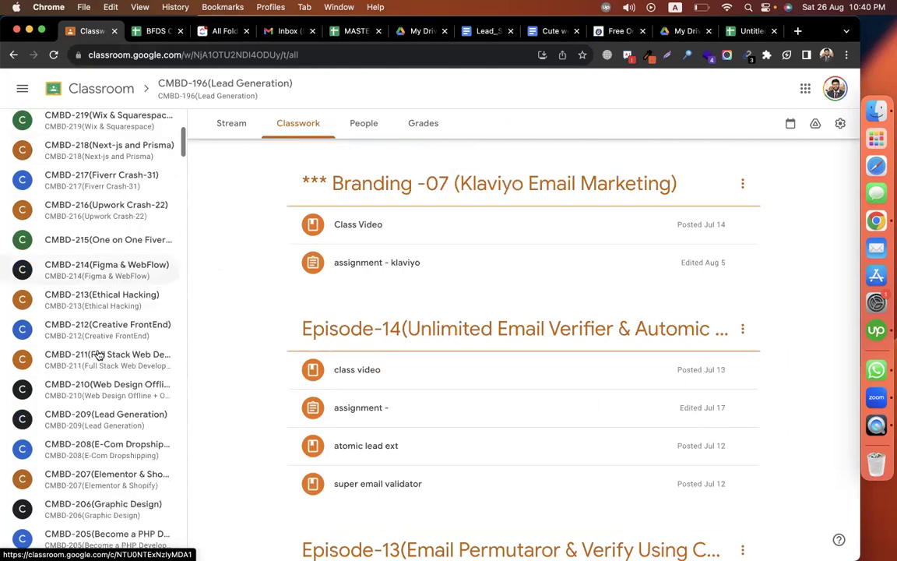
scroll(100, 354, down, 2)
scroll(100, 355, down, 2)
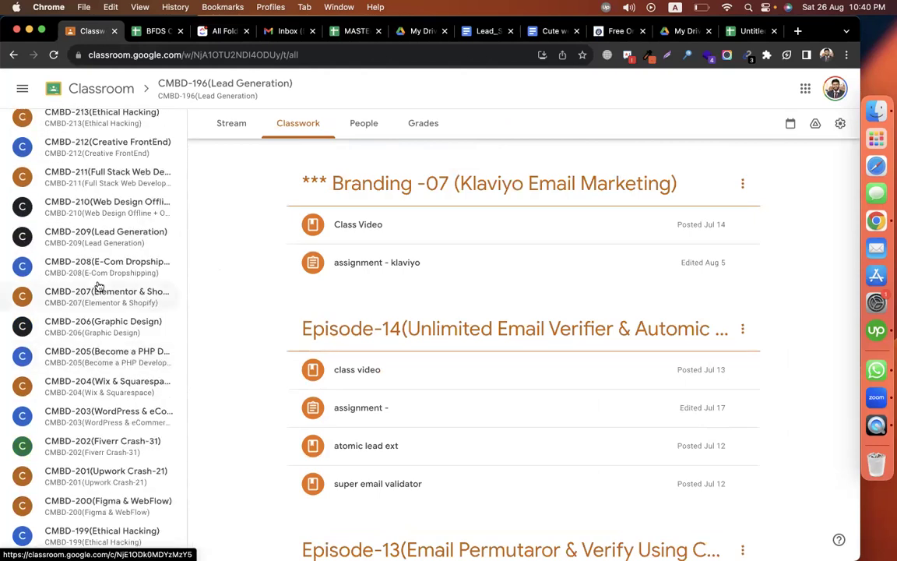
scroll(99, 286, down, 1)
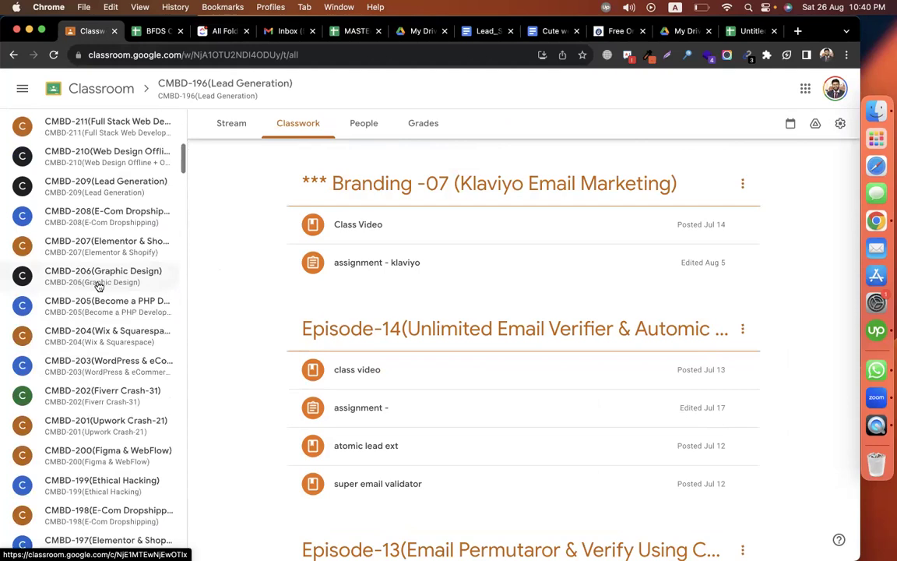
click(95, 180)
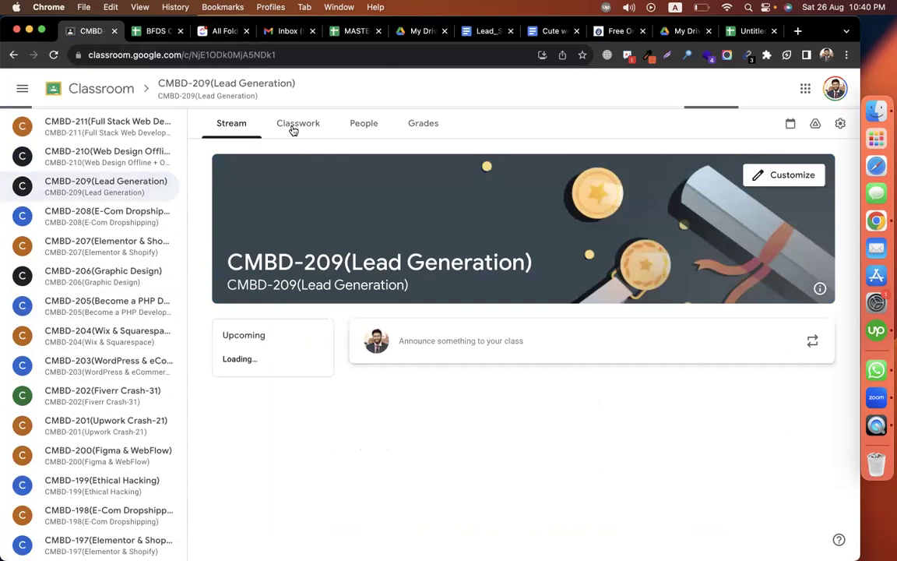
click(294, 129)
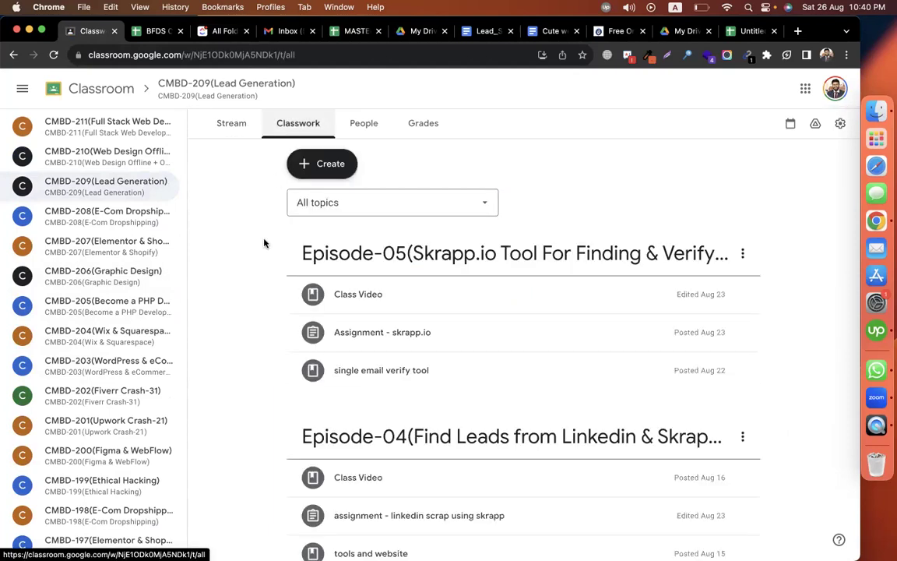
- Search Google for "realor in usa" in a new browser tab
click(799, 31)
text(realo)
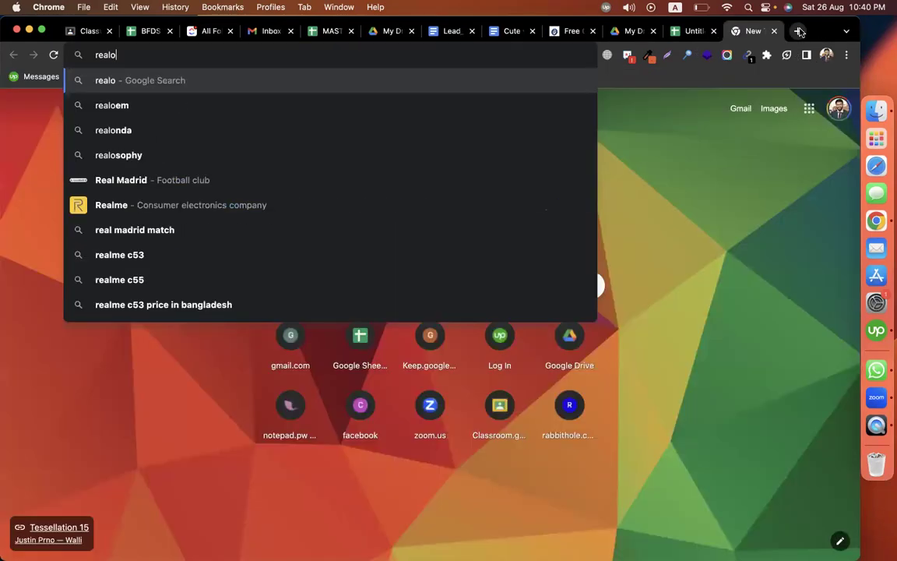
text(r in usa)
key(Return)
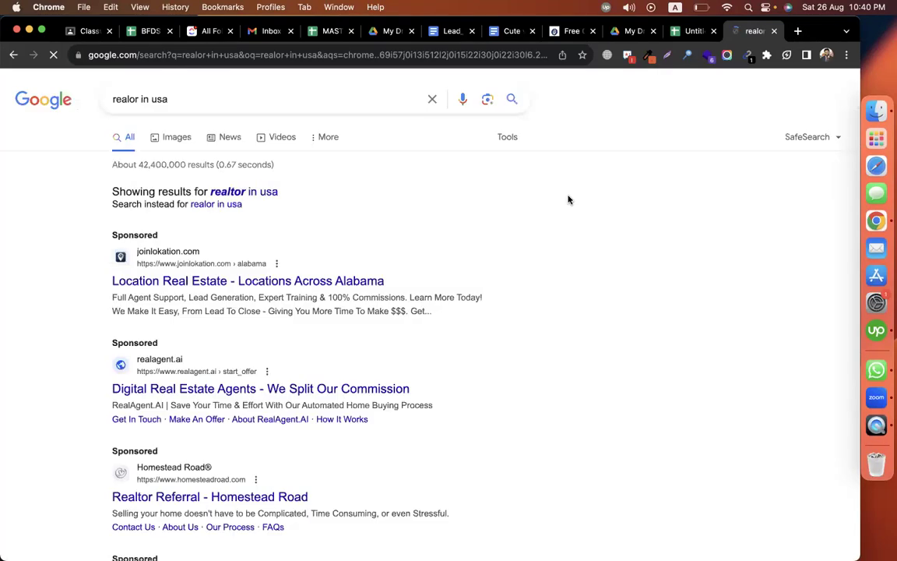
- Open the America's Top 100 Real Estate Agents site from the search results and look through its home page
scroll(568, 200, down, 5)
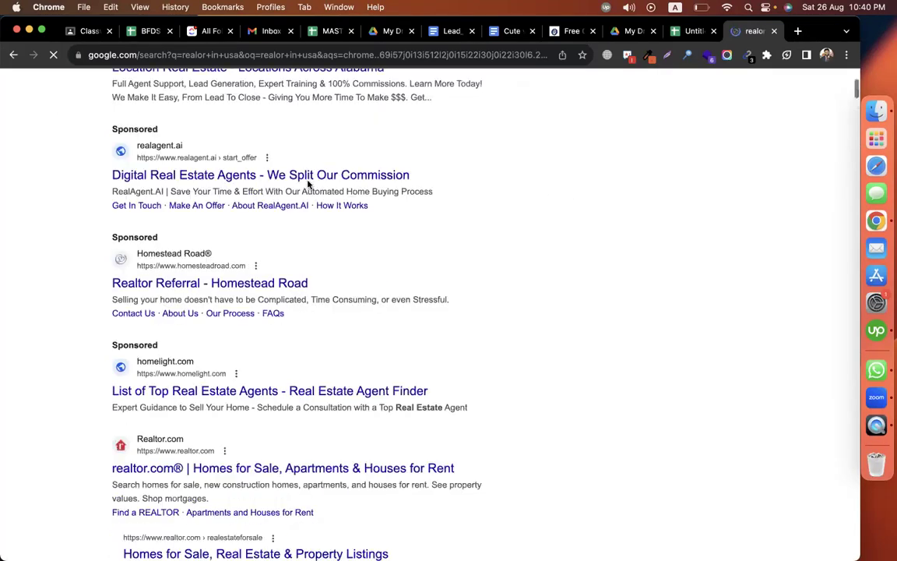
scroll(337, 258, down, 10)
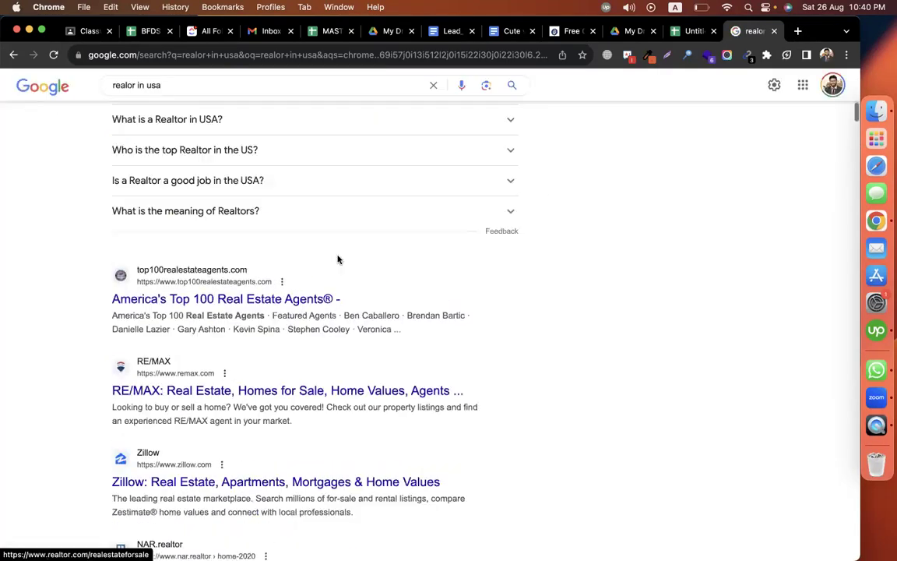
scroll(329, 259, down, 1)
click(298, 264)
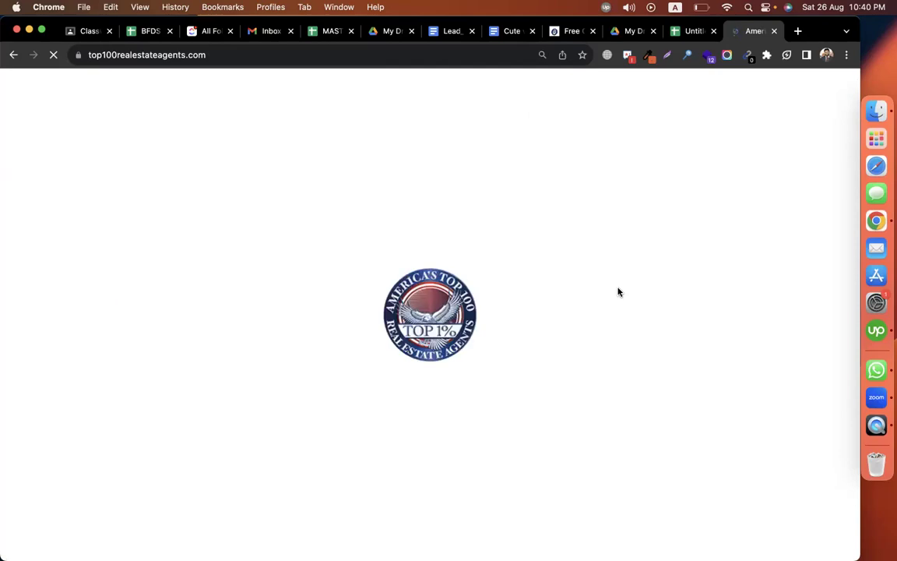
scroll(619, 292, down, 5)
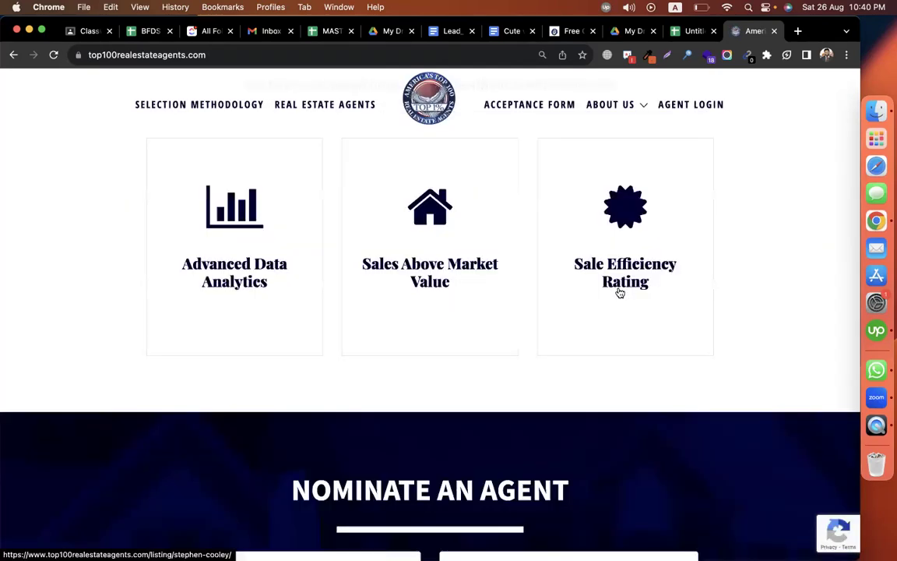
scroll(619, 292, down, 10)
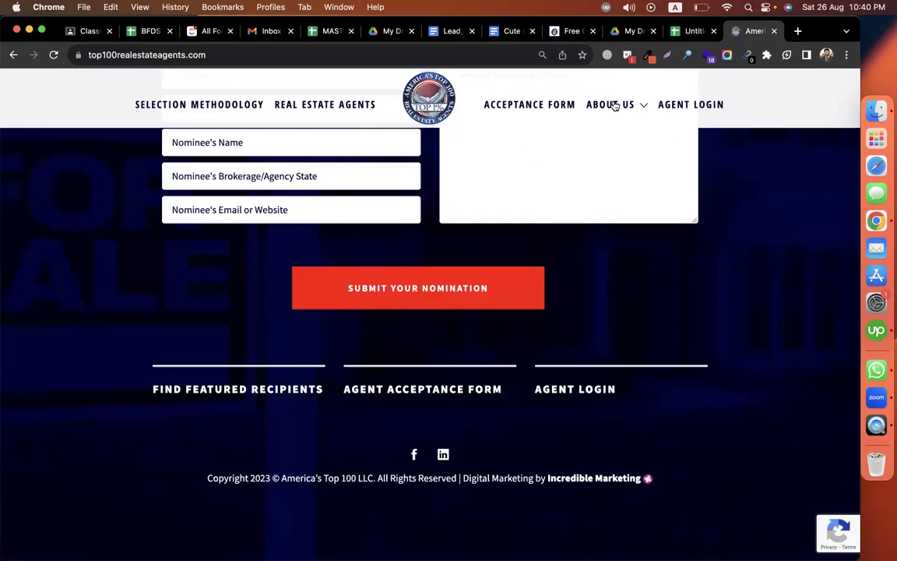
- Examine the featured agent cards and the nomination form on the America's Top 100 Real Estate Agents home page
click(614, 105)
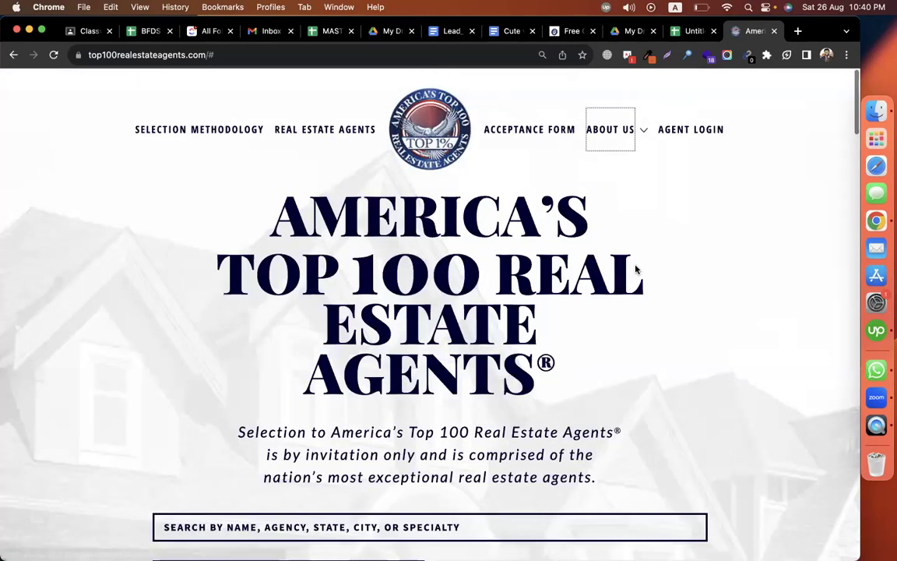
scroll(636, 269, down, 5)
scroll(635, 269, down, 5)
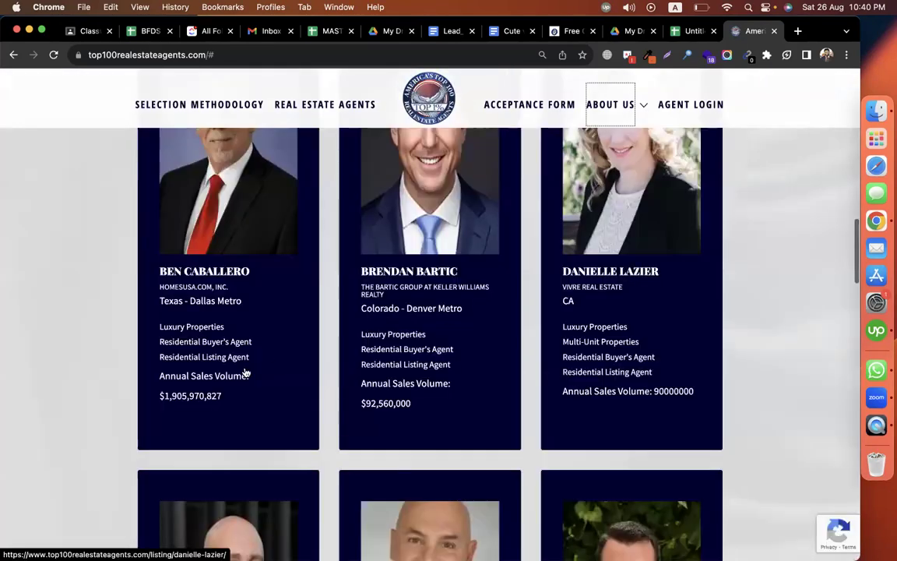
scroll(243, 370, down, 1)
scroll(200, 312, down, 1)
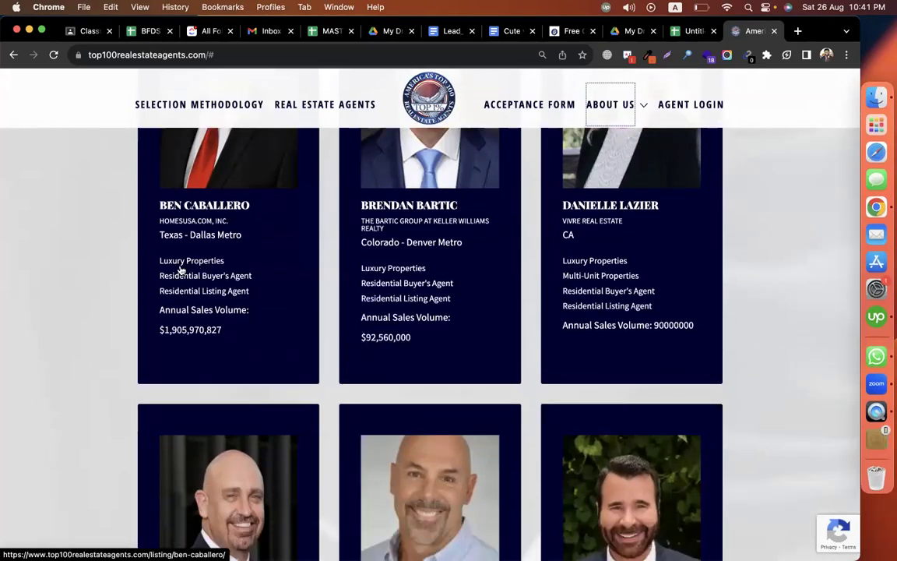
scroll(223, 263, down, 8)
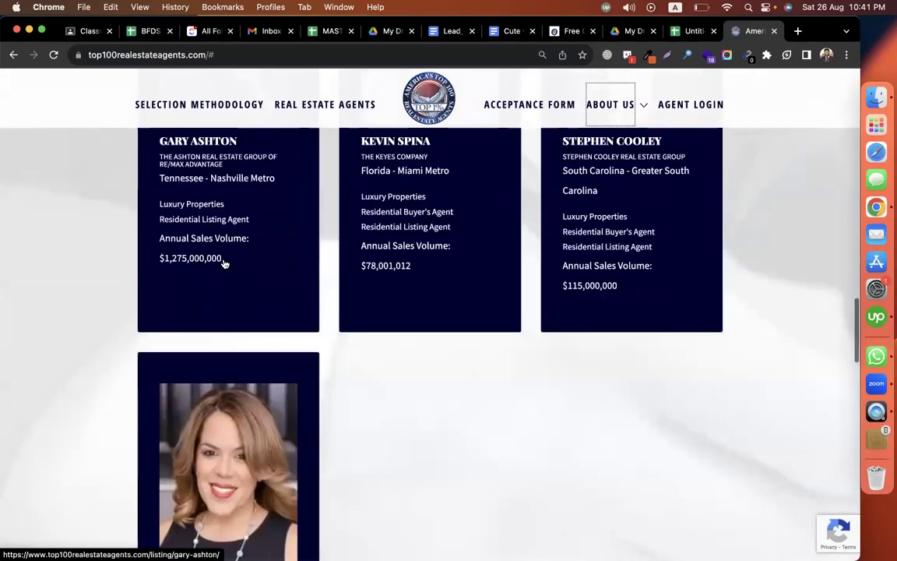
scroll(223, 263, down, 4)
scroll(318, 314, down, 3)
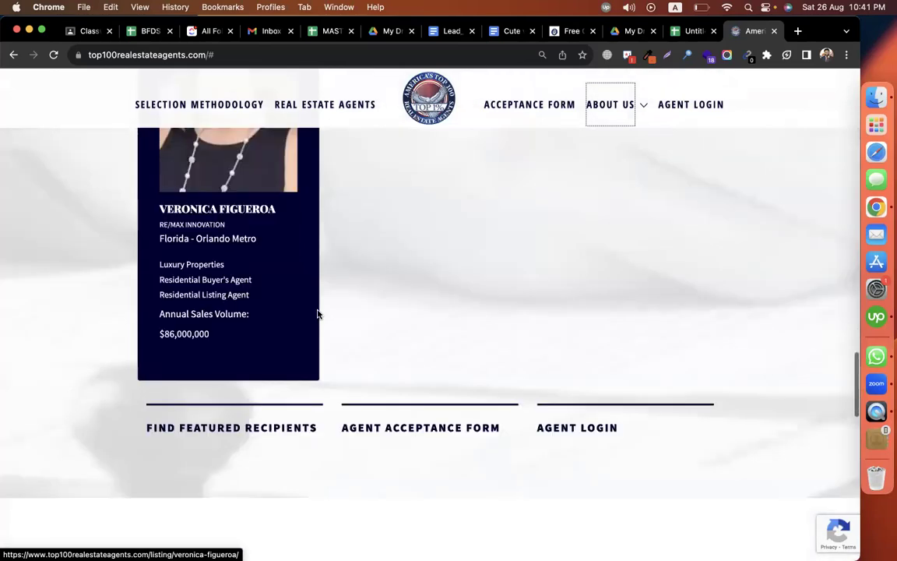
scroll(317, 314, down, 5)
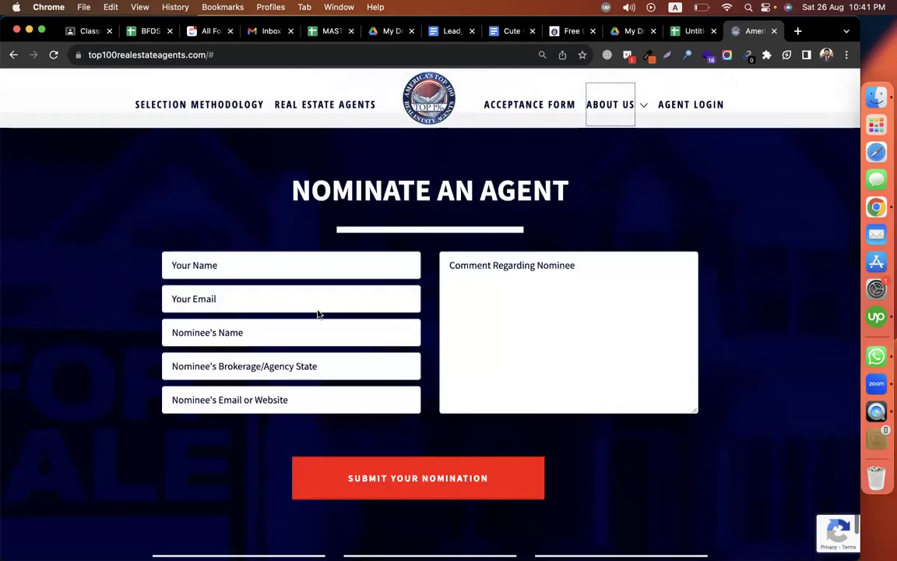
scroll(317, 313, down, 3)
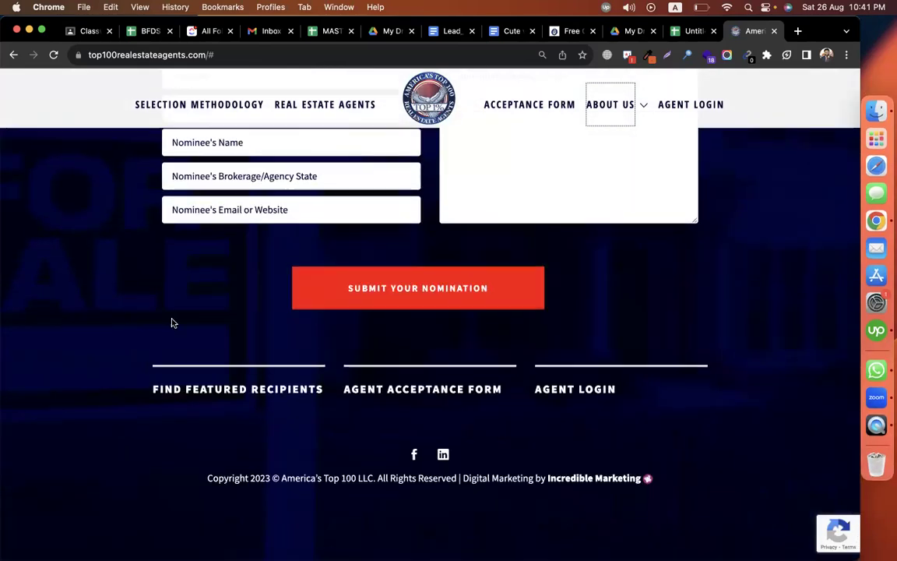
scroll(172, 320, up, 10)
scroll(172, 323, up, 5)
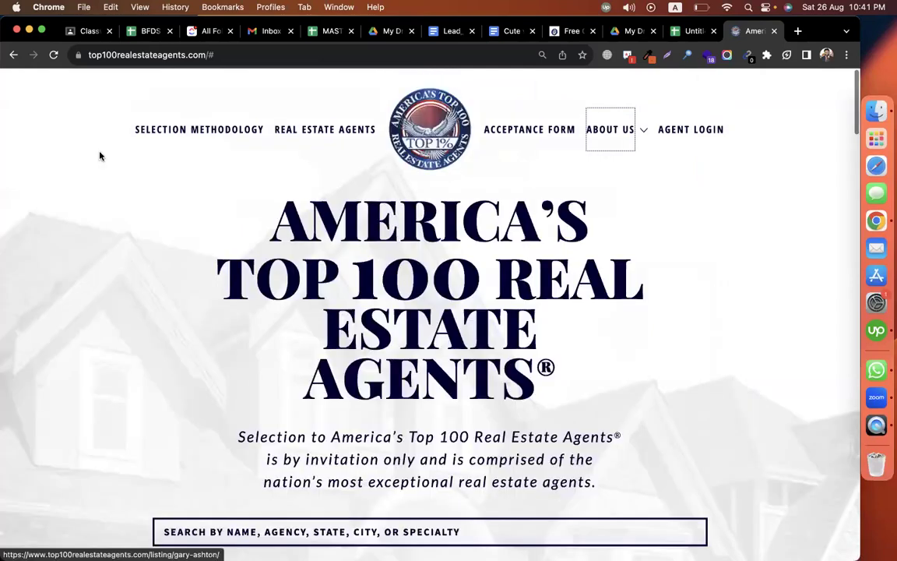
- Return to the Google results for "realor in usa" and look through the other real estate sites listed
click(13, 56)
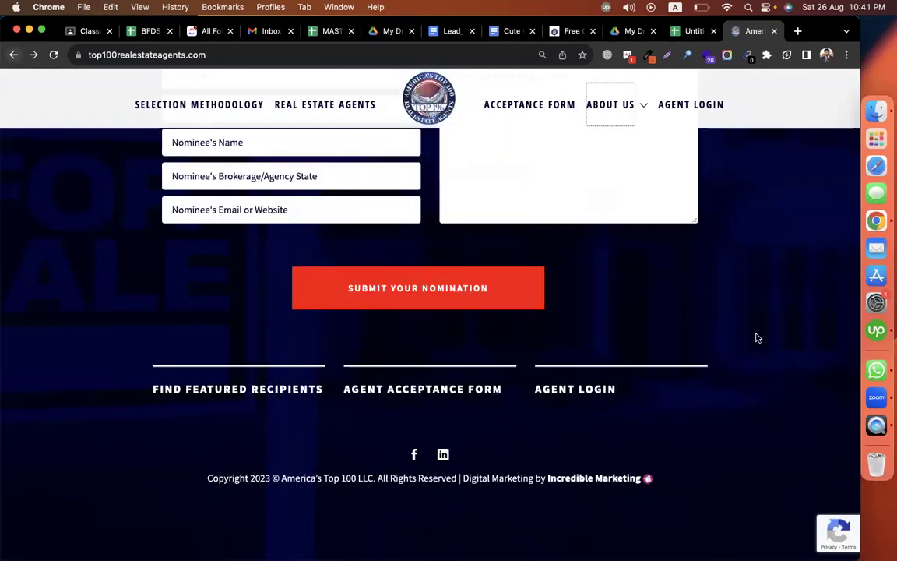
scroll(754, 336, up, 5)
scroll(748, 327, up, 10)
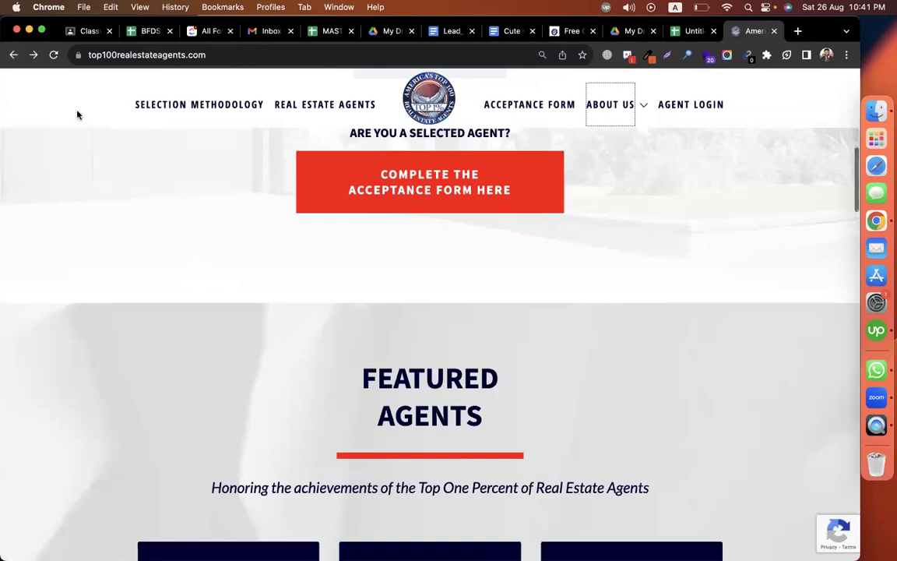
click(14, 56)
click(13, 56)
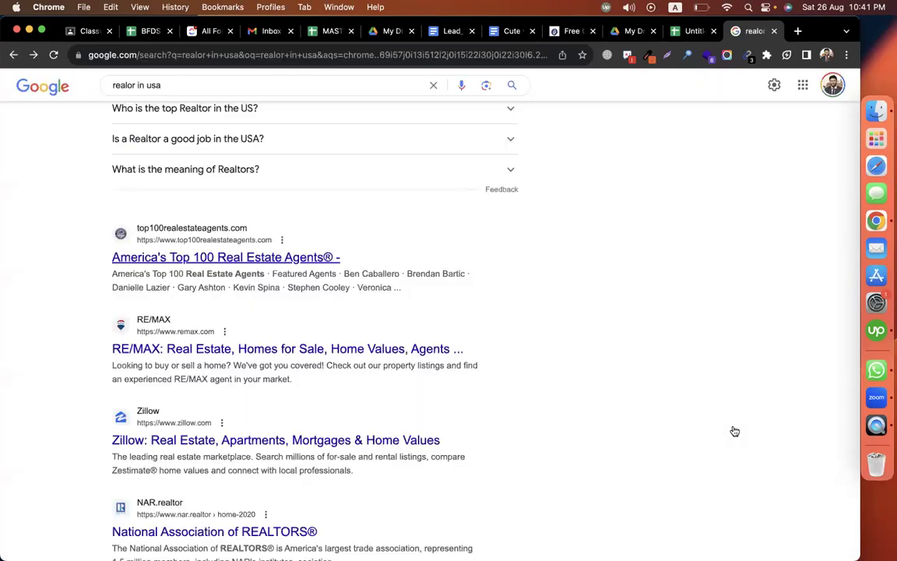
scroll(673, 361, down, 5)
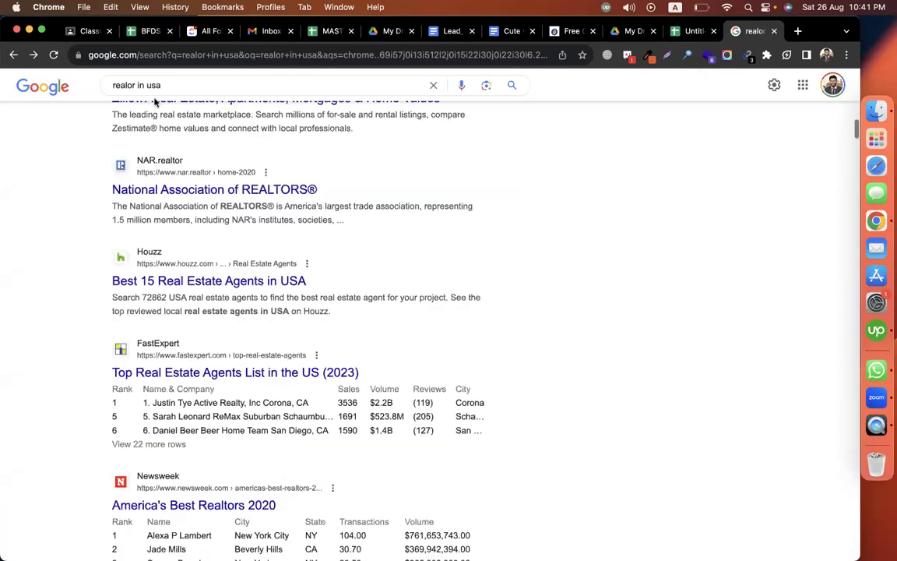
click(137, 86)
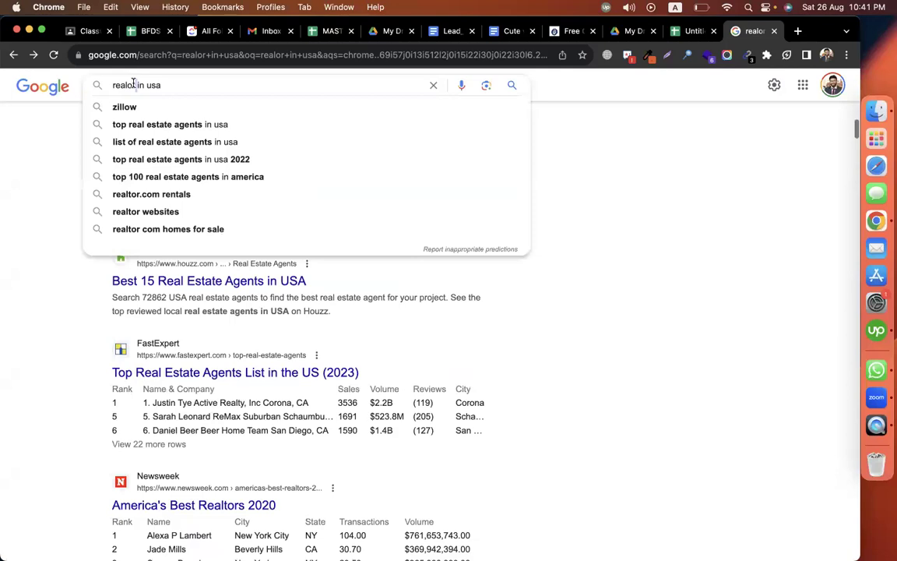
triple_click(222, 78)
scroll(722, 219, down, 1)
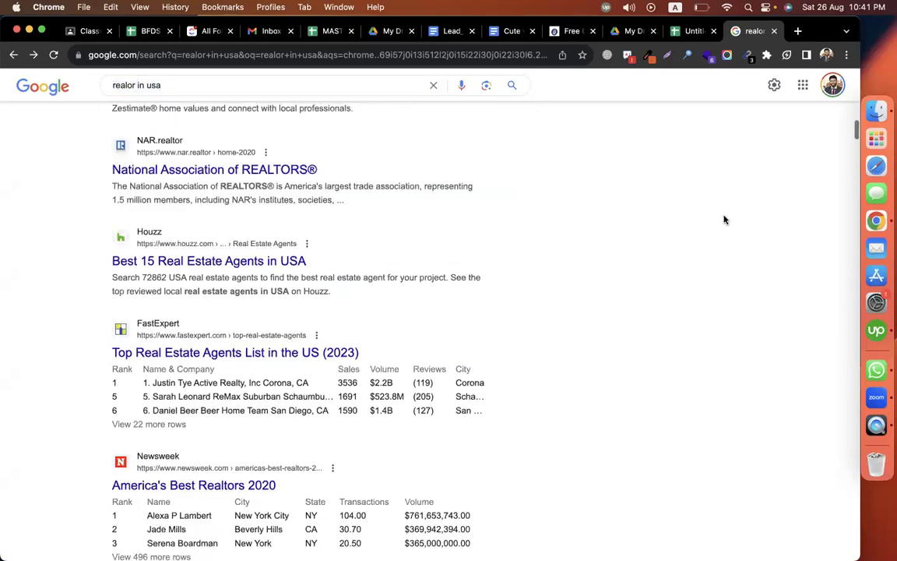
scroll(724, 220, down, 2)
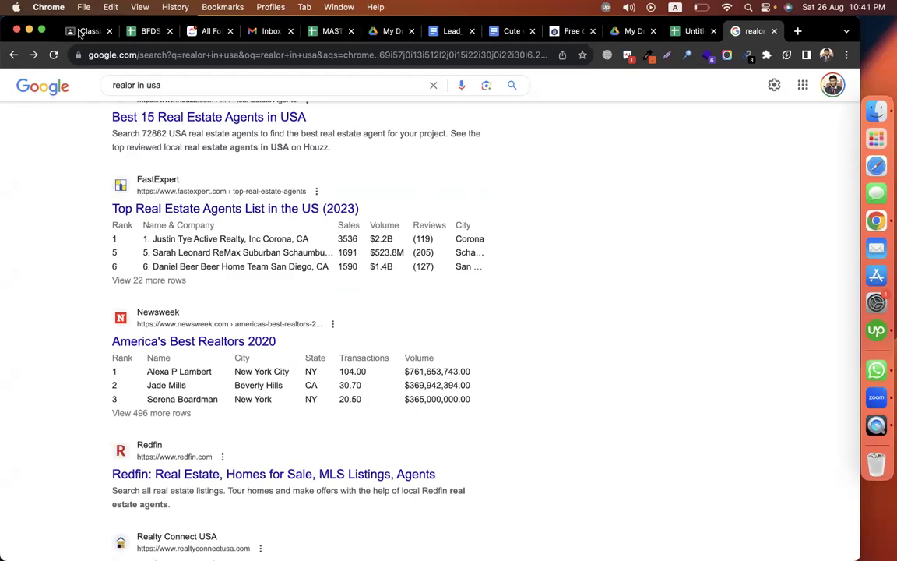
- In Google Classroom, add a topic named "Episdoe-06(Cute Email Extrator)" to the CMBD-209(Lead Generation) classwork
key(super+1)
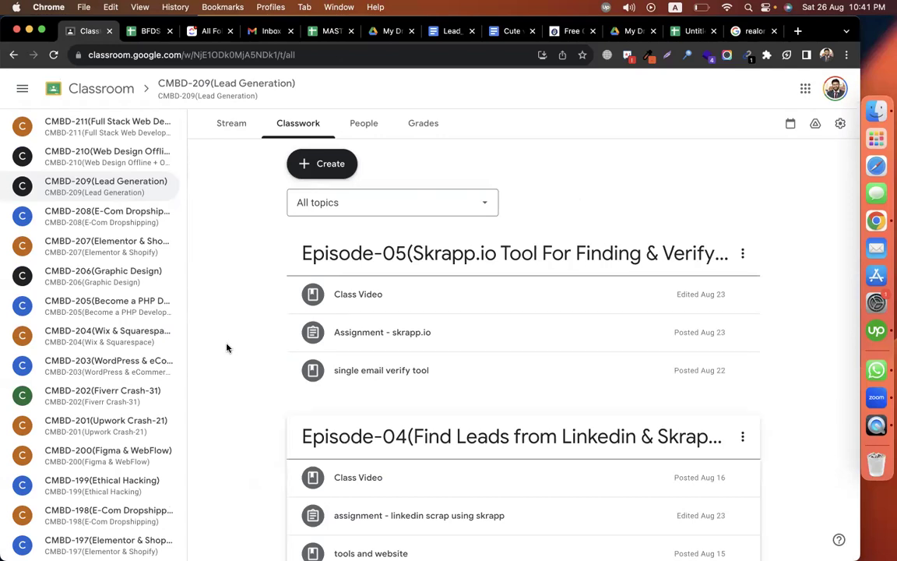
scroll(226, 346, up, 1)
click(327, 165)
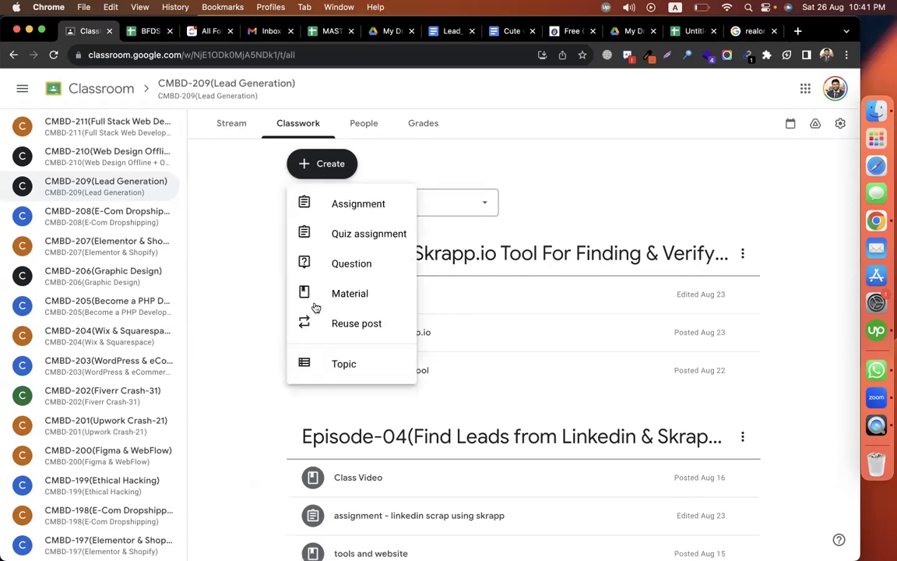
click(332, 362)
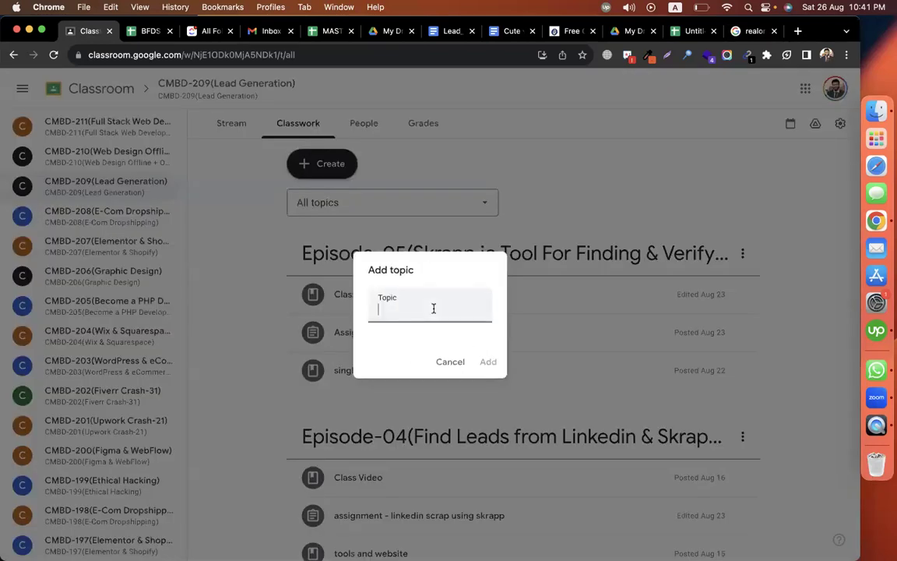
text(Episdoe-06()
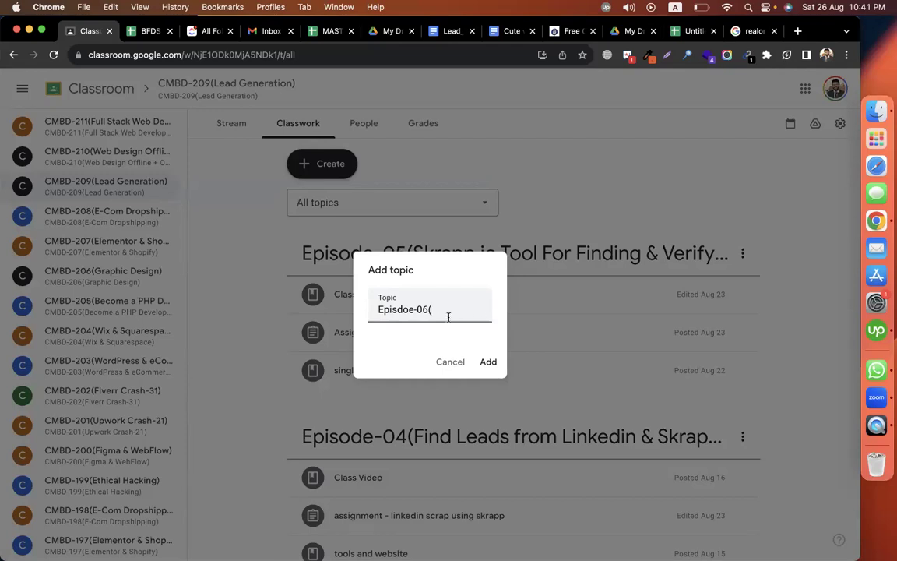
text(Cute Email Extrator)
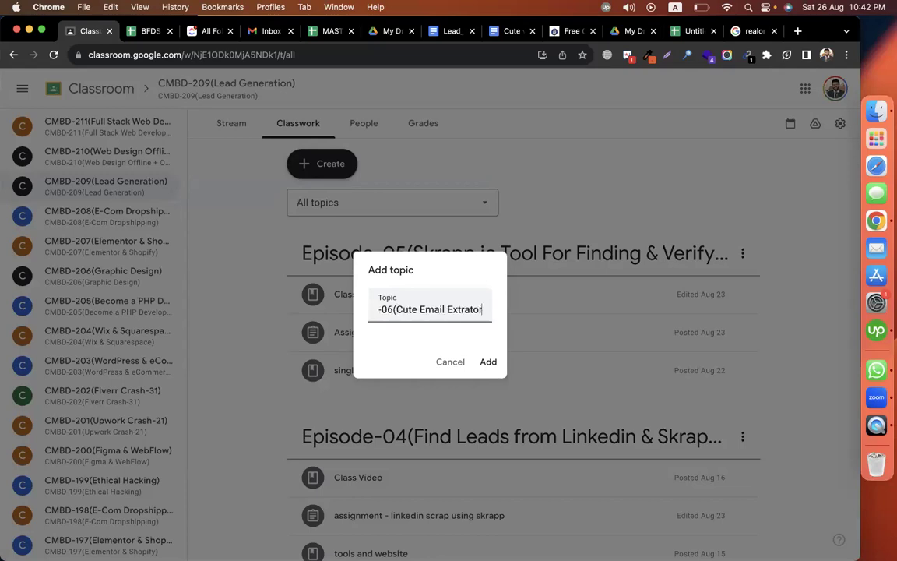
key(Return)
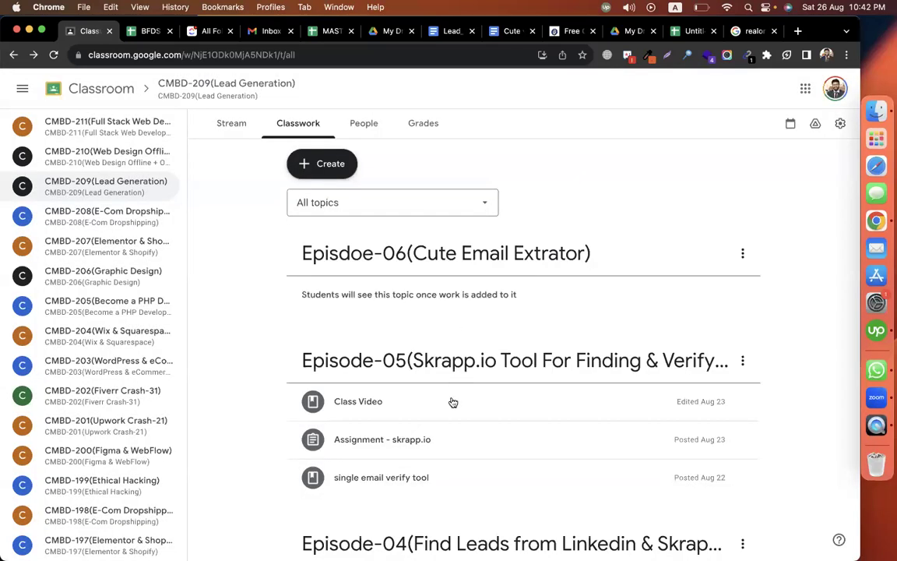
- Switch to the Cute web email extractor document and review its tool link, search queries, scan settings and image-to-text instructions
click(518, 35)
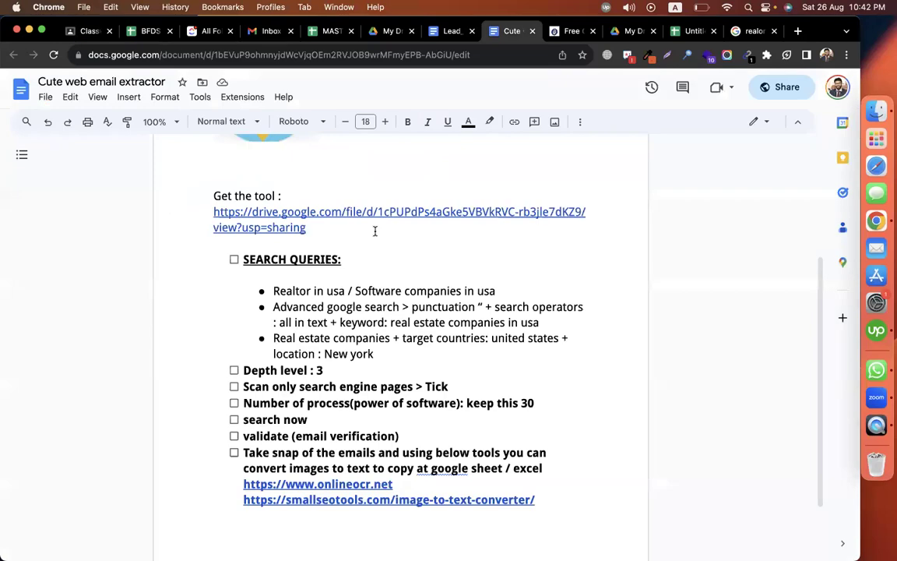
click(294, 212)
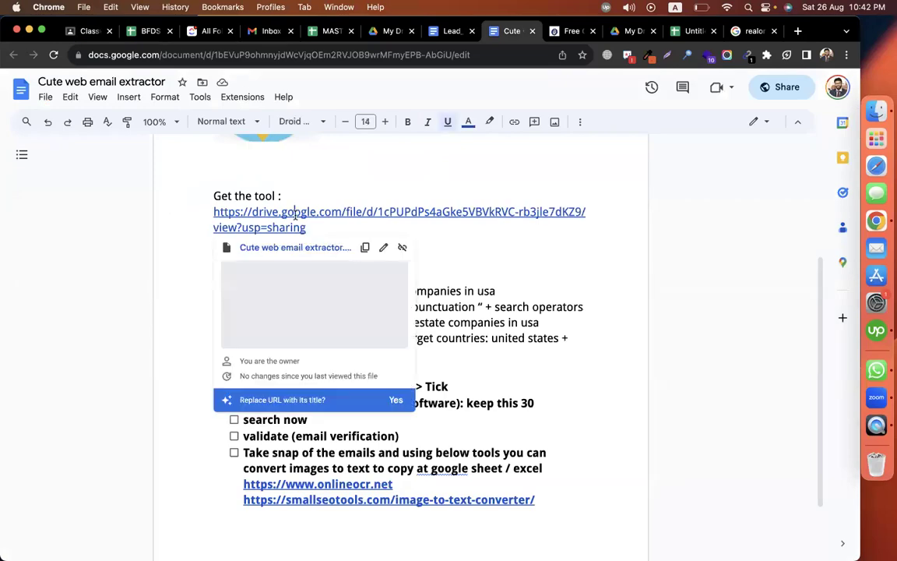
click(481, 280)
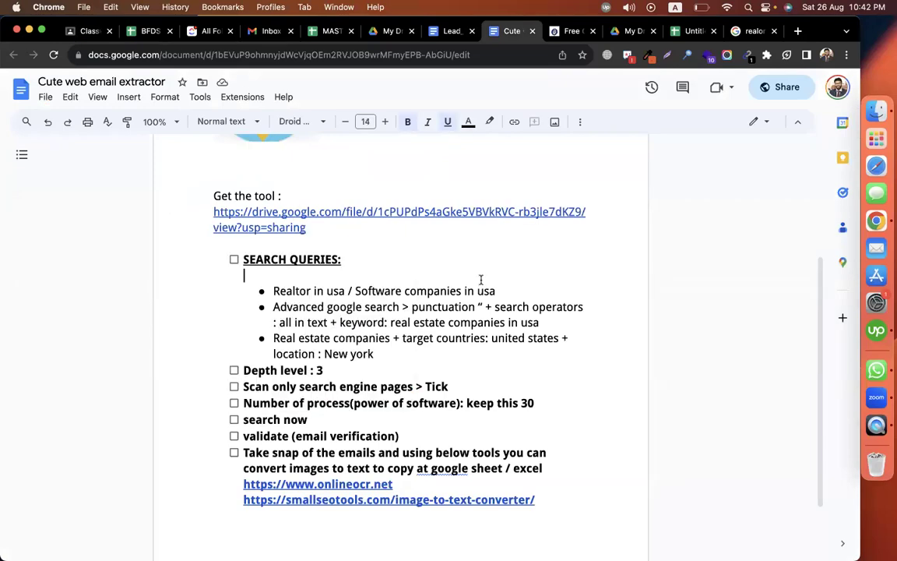
scroll(481, 279, down, 2)
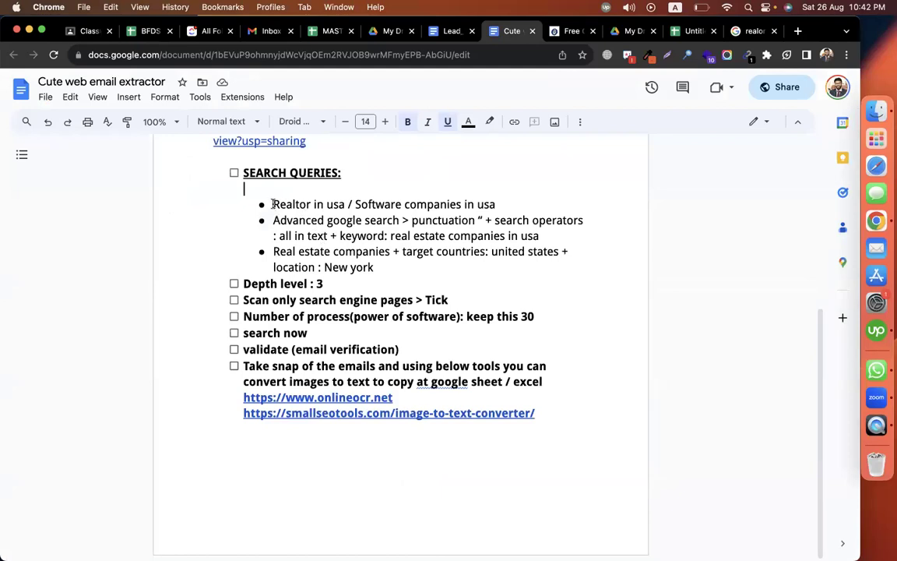
drag(451, 204, 492, 221)
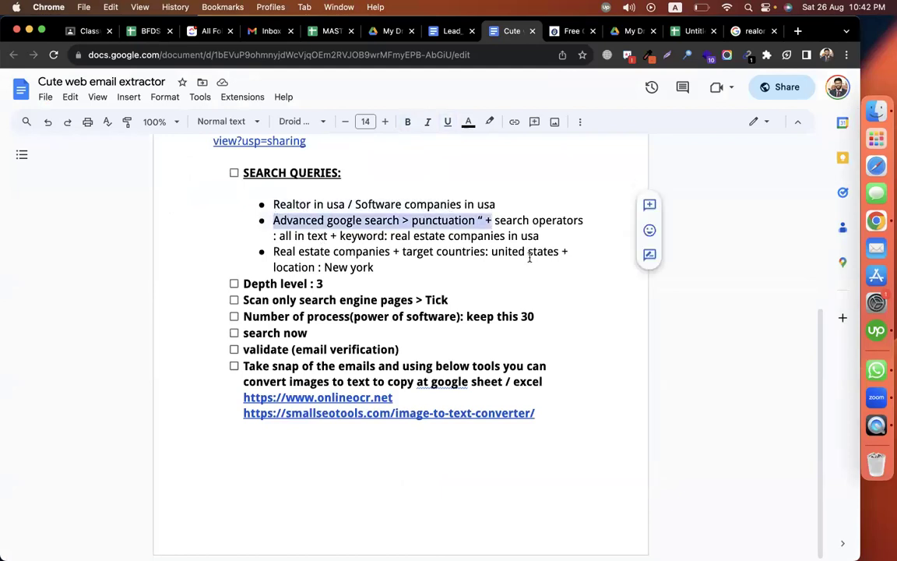
drag(529, 257, 559, 252)
click(361, 267)
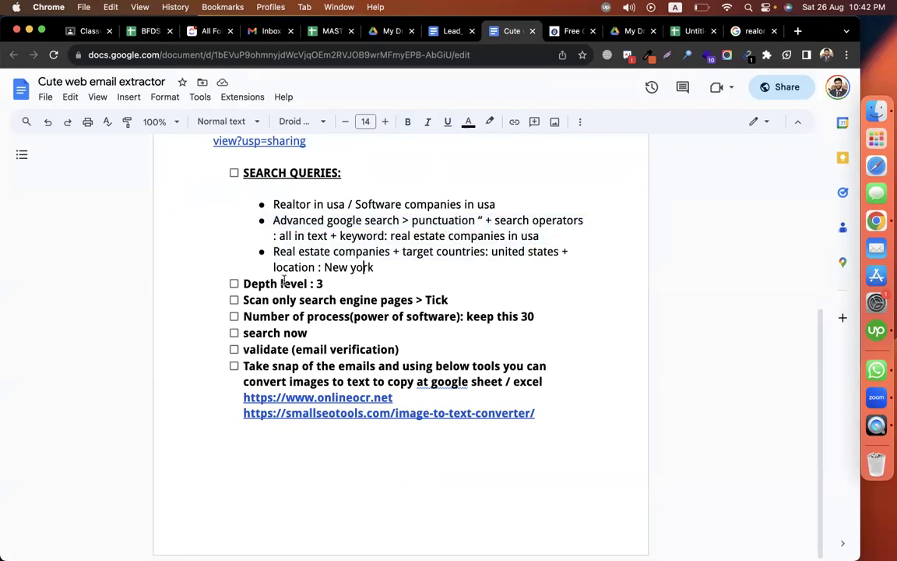
click(305, 283)
shift+click(443, 302)
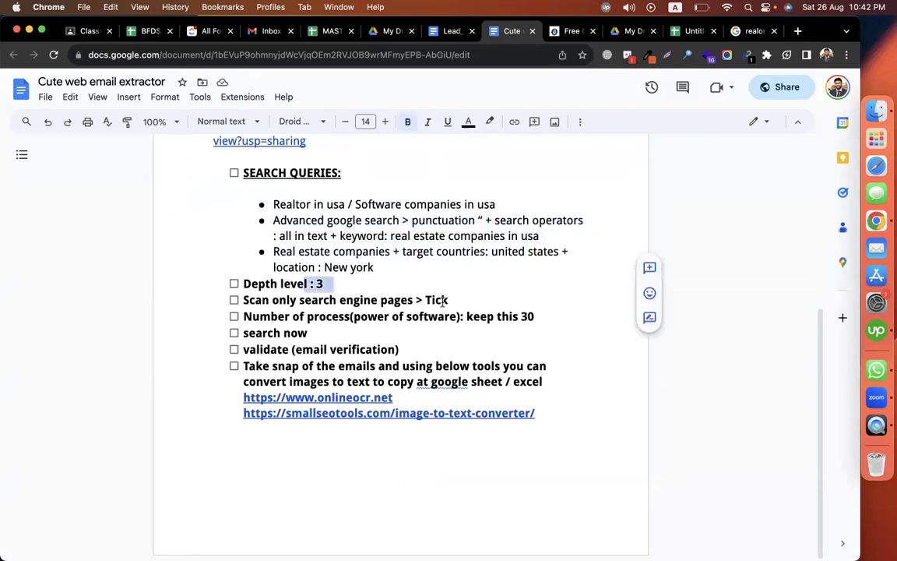
drag(423, 316, 521, 318)
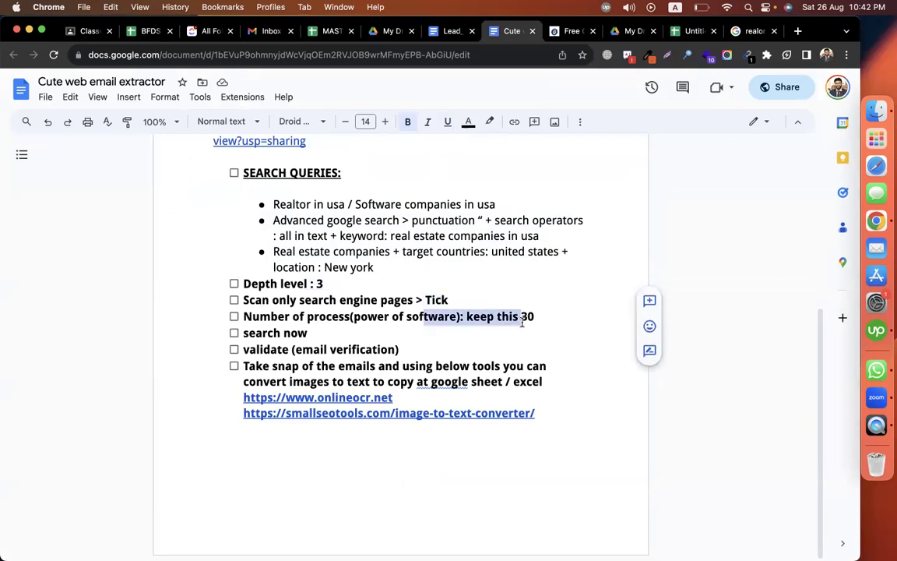
double_click(290, 333)
click(278, 371)
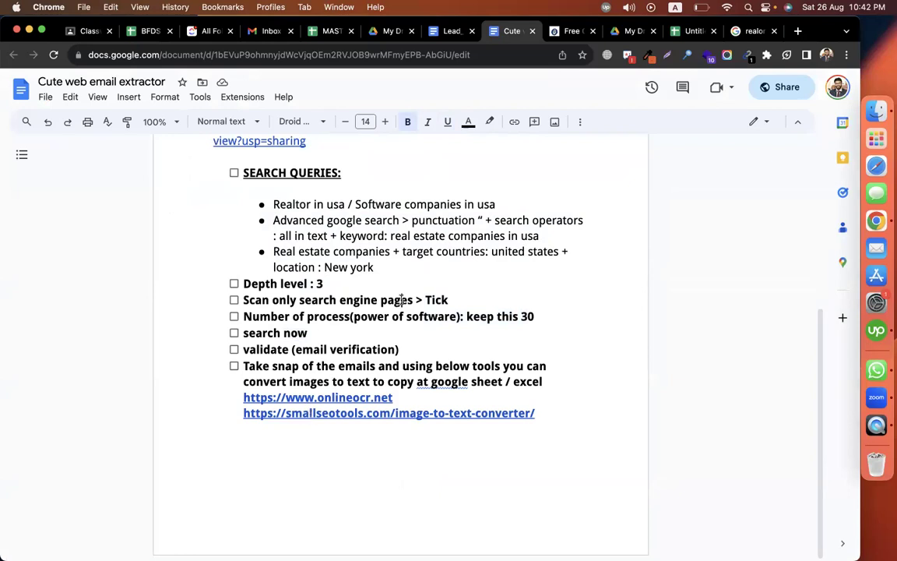
- Copy the web address of the Cute web email extractor document
scroll(402, 300, up, 5)
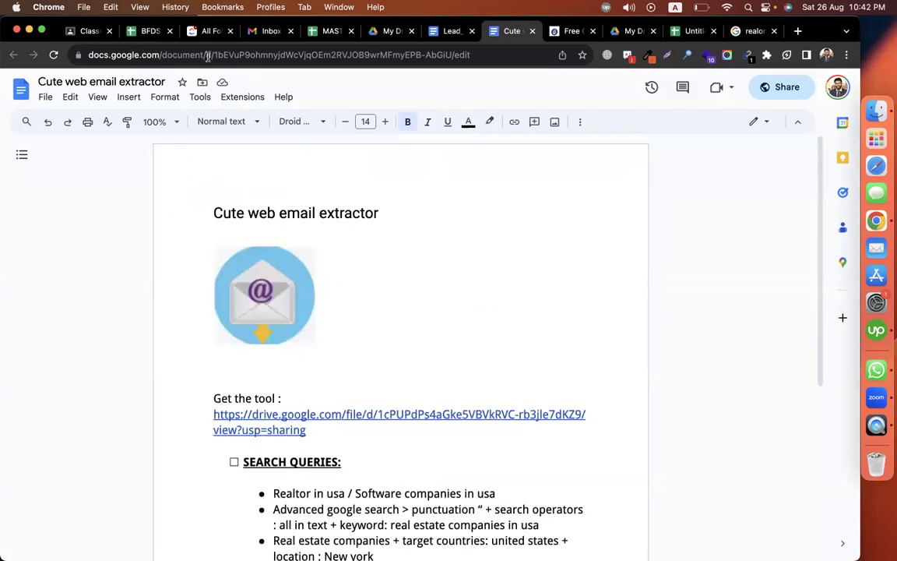
click(208, 56)
key(super+c)
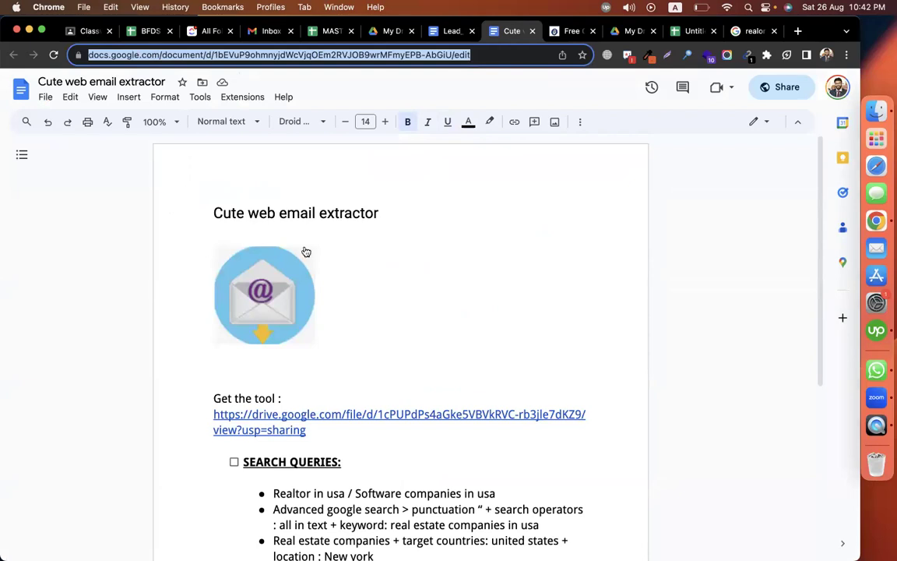
- Switch to Google Classroom and start a new material titled "get docs" with the copied document link as its description
click(84, 31)
click(312, 163)
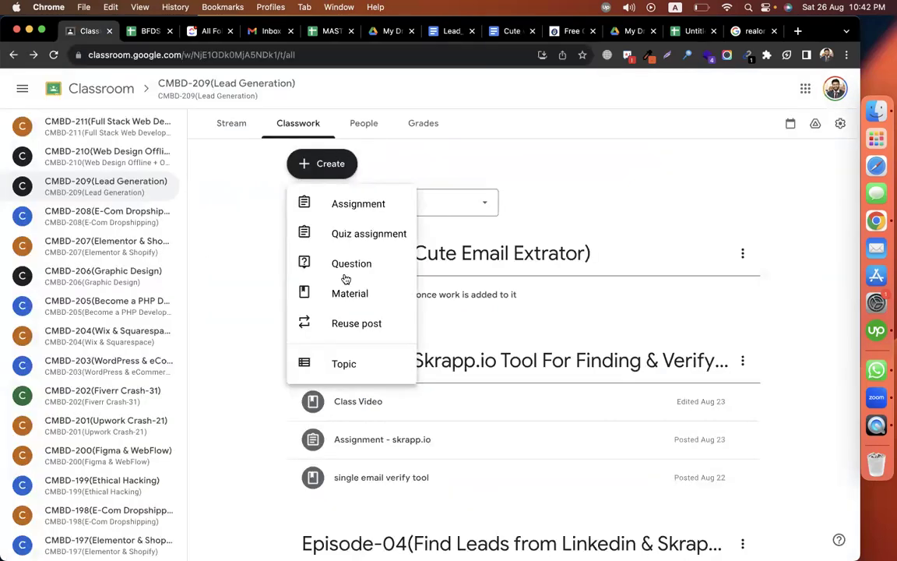
click(350, 294)
text(get docs)
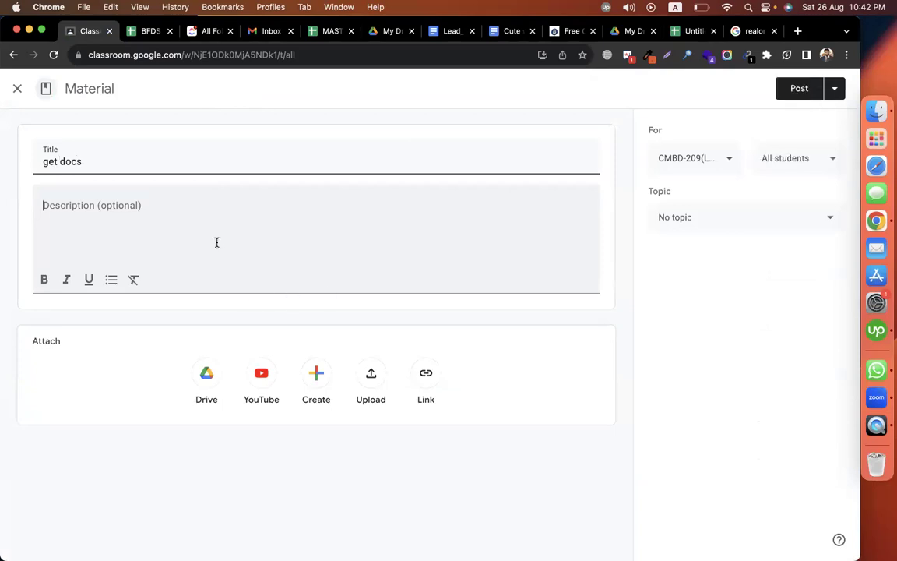
click(276, 241)
key(super+v)
- File the "get docs" material under the topic "Episdoe-06(Cute Email Extrator)" and post it
click(739, 218)
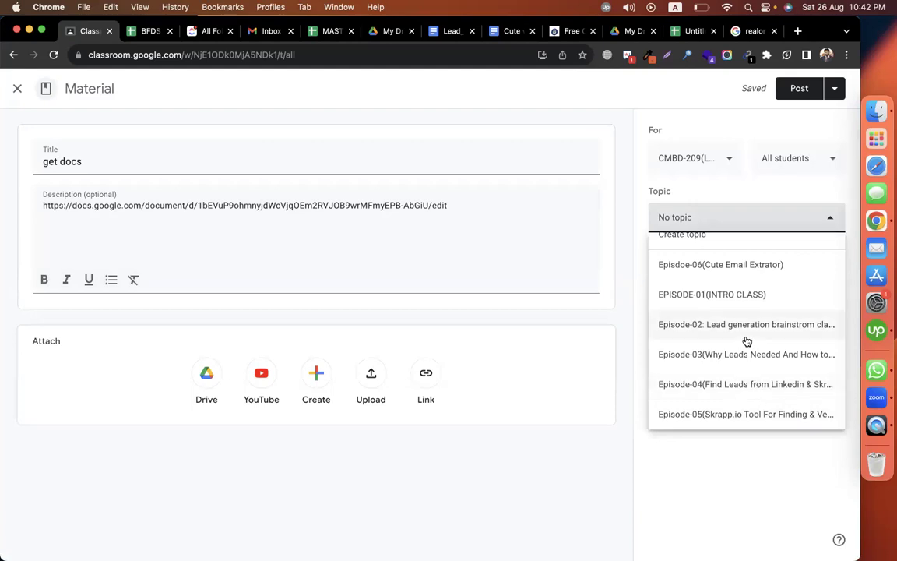
click(727, 267)
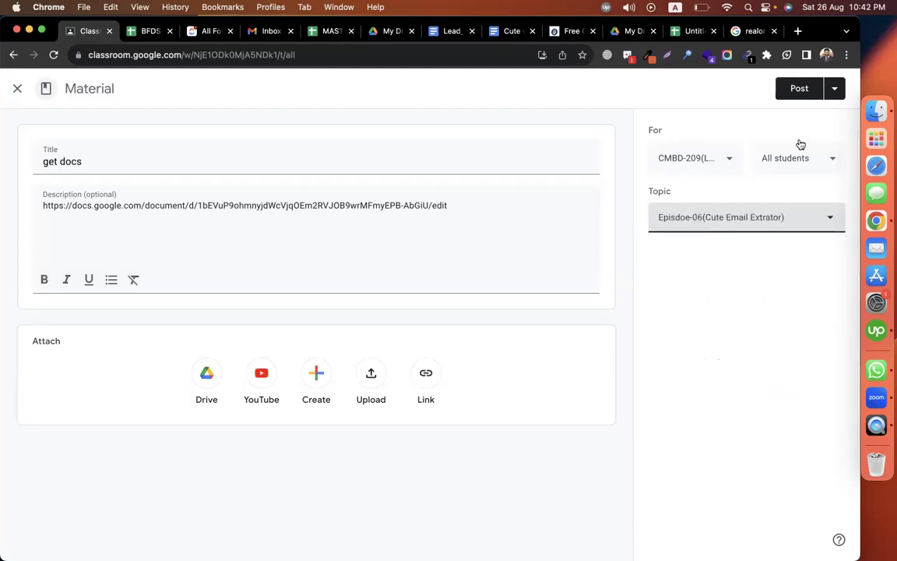
click(796, 92)
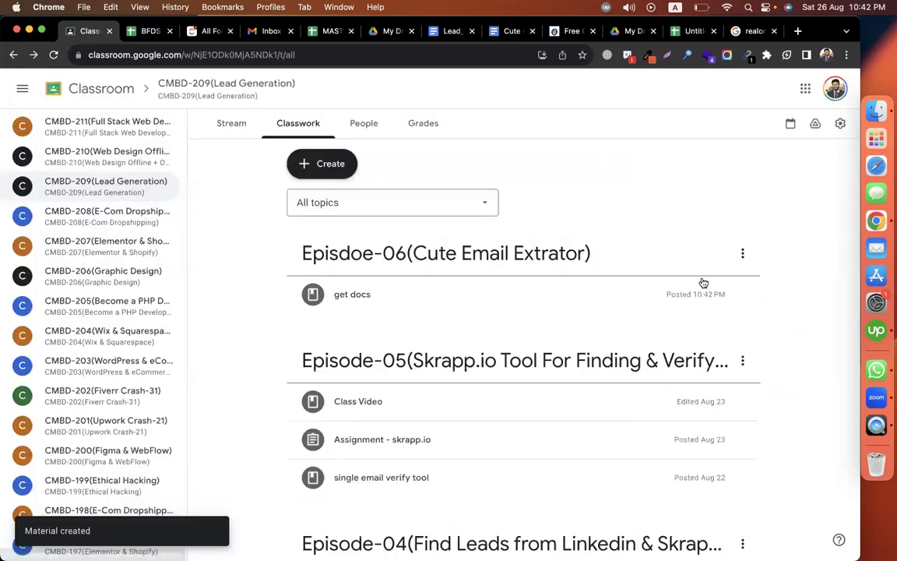
- Correct the misspelled topic name to "Episode-06(Cute Email Extrator)"
click(742, 253)
key(Return)
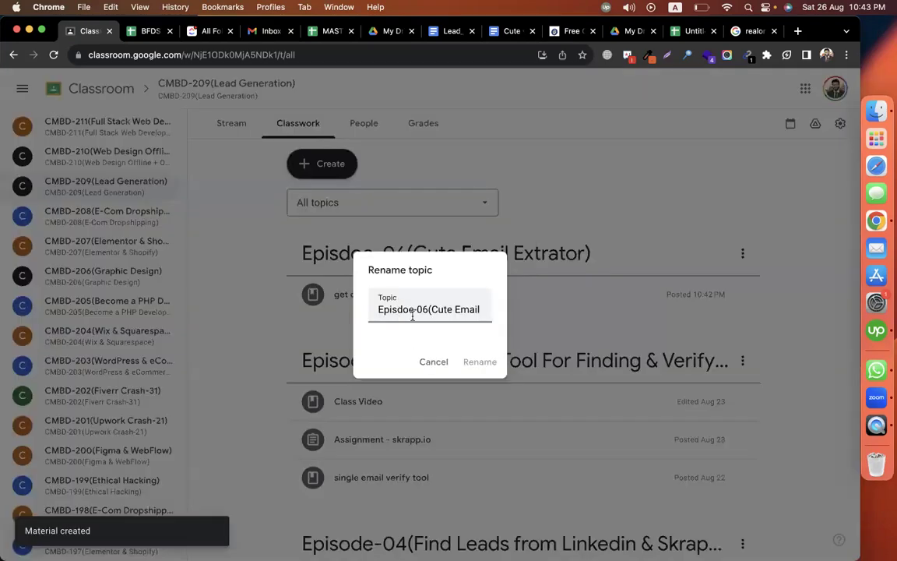
key(BackSpace)
key(BackSpace)
text(de)
key(Return)
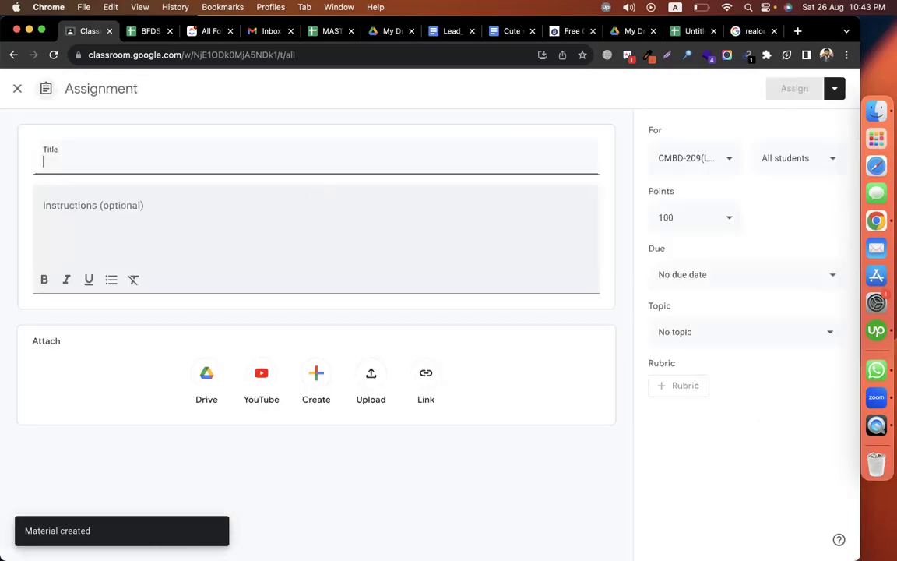
- Draft a new assignment titled "assignment" with the instructions "find 100 reatsurant owners email in usa"
text(assignment)
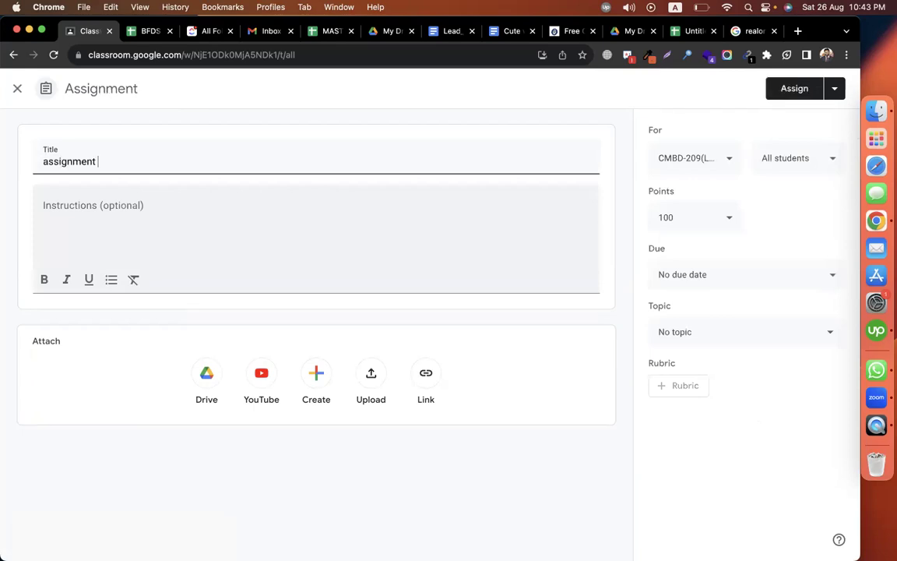
click(236, 234)
text(fi)
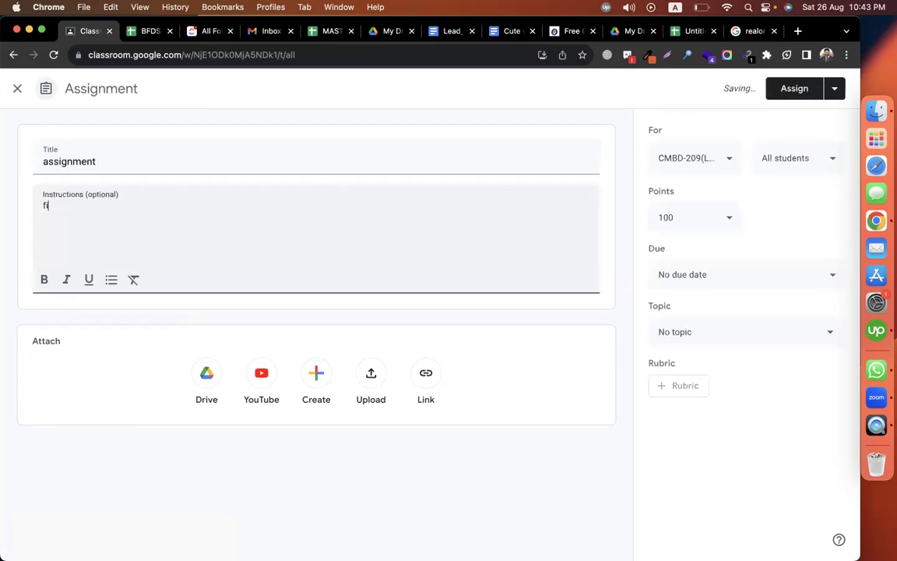
text(nd 100 rea)
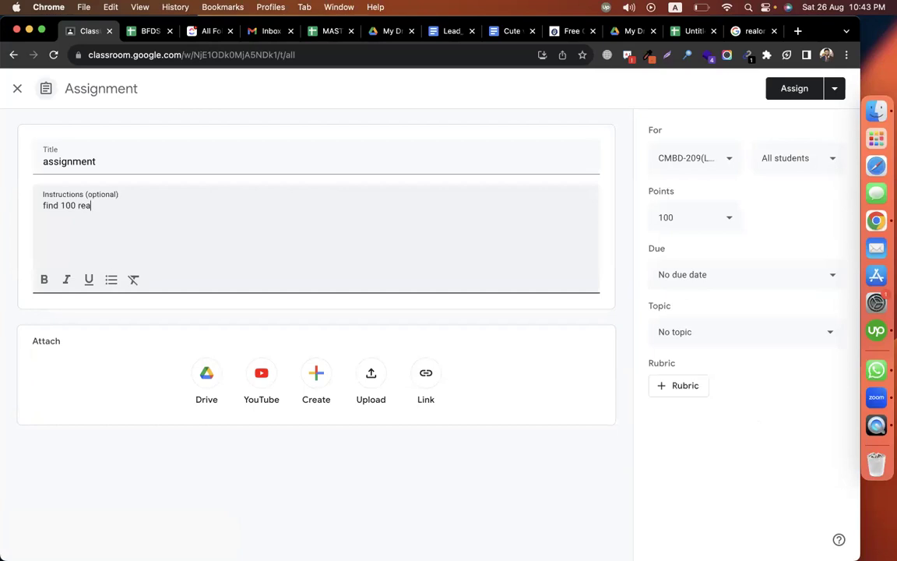
text(tsurant owners email in )
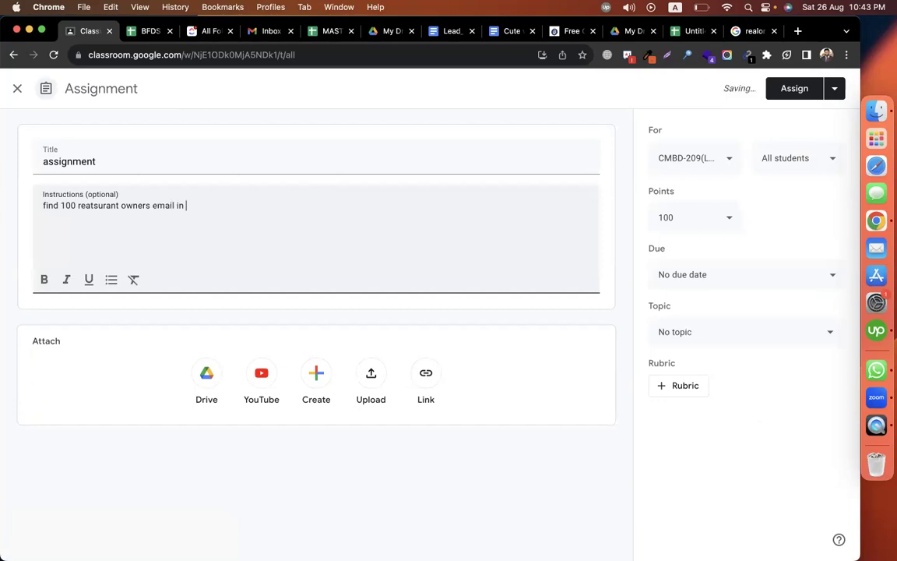
text(usa)
- File the assignment under the topic "Episode-06(Cute Email Extrator)" and assign it to the class
click(732, 309)
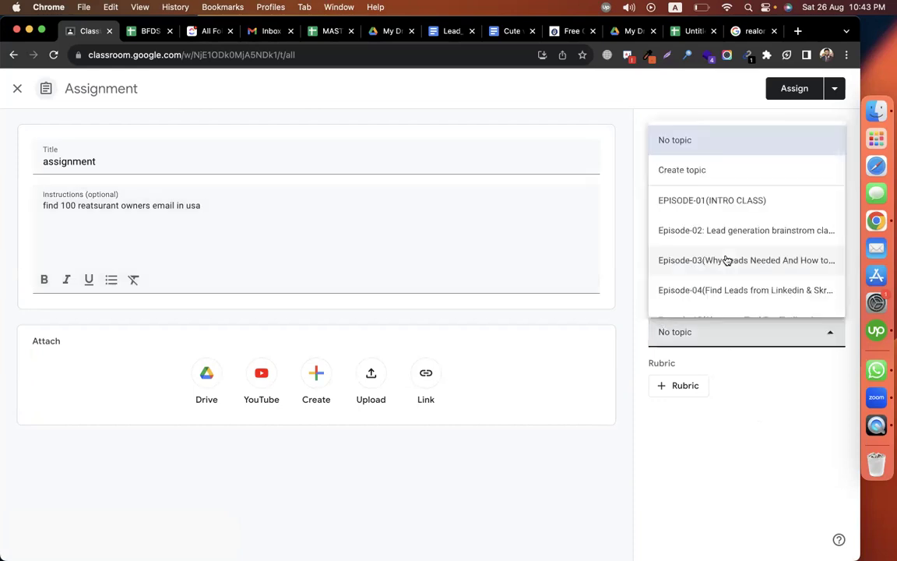
scroll(726, 260, down, 2)
click(750, 304)
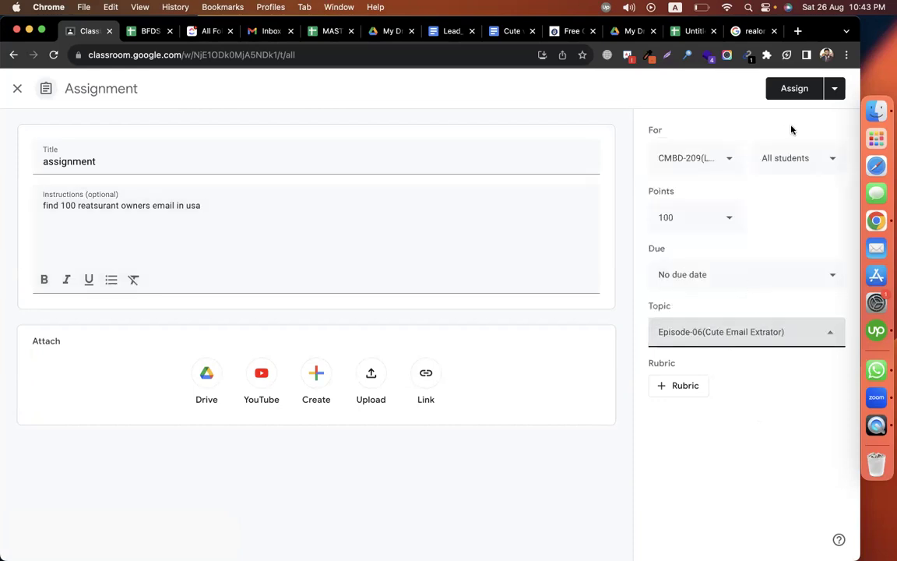
click(792, 88)
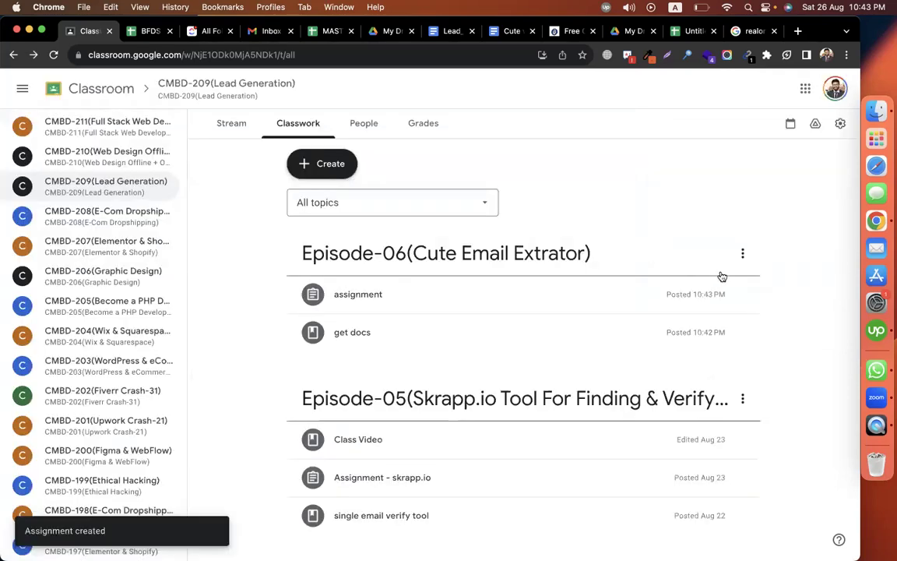
- Rename the Episode-06 topic, extending "Cute Email Extrator" with " - Bulk Email Extrator"
click(743, 253)
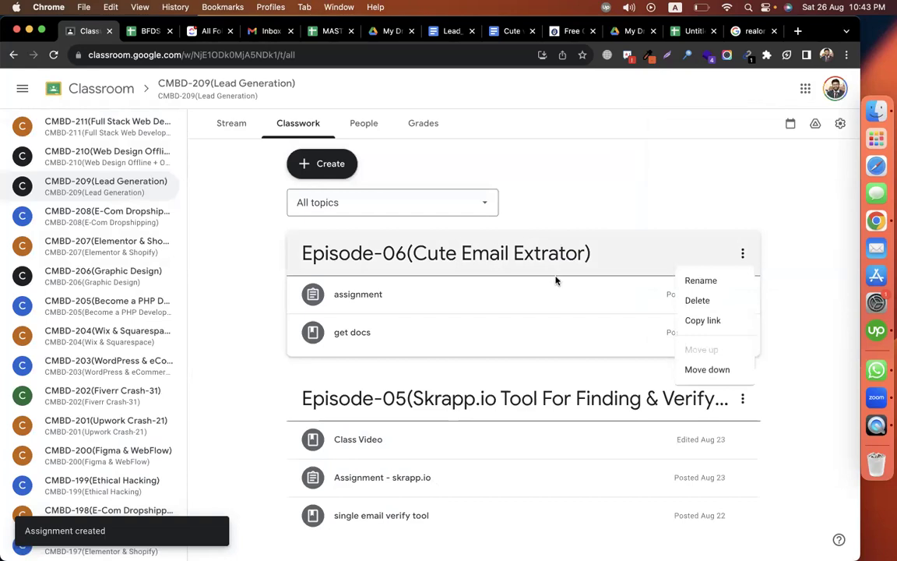
click(700, 280)
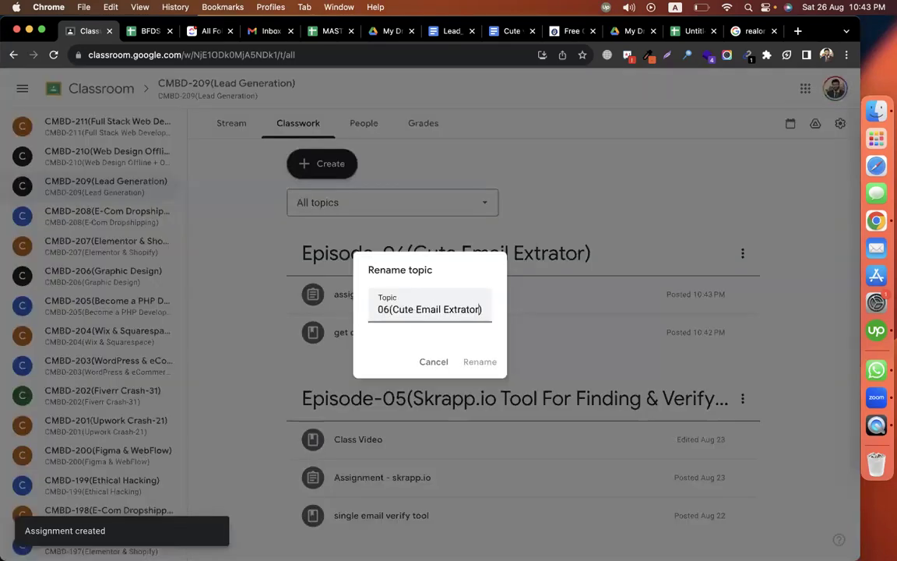
key(BackSpace)
text(- Bul)
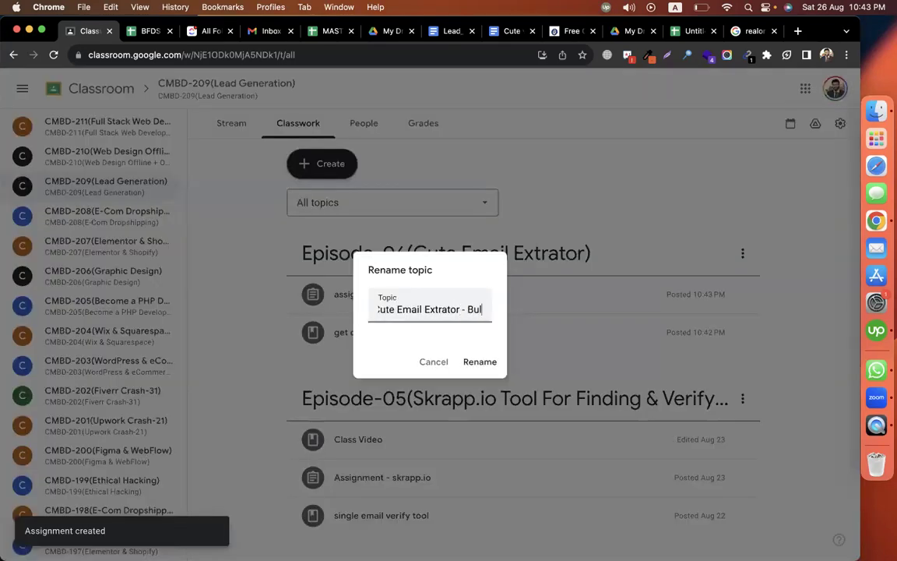
text(k Email Extrat)
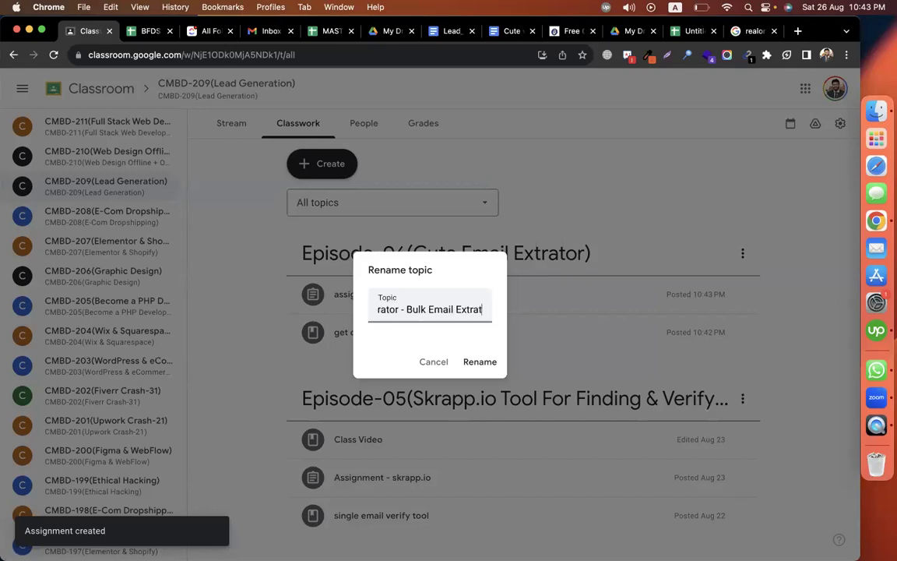
text(or)
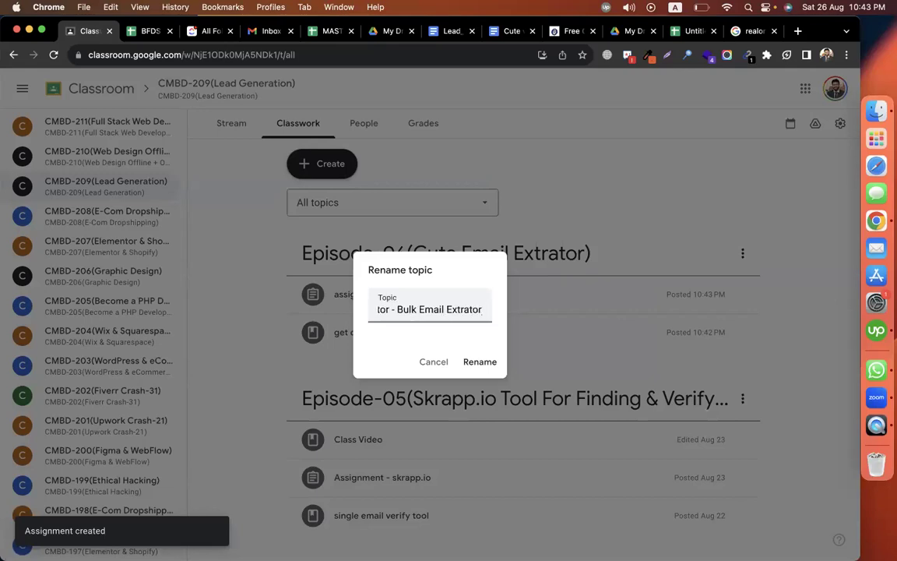
key(Return)
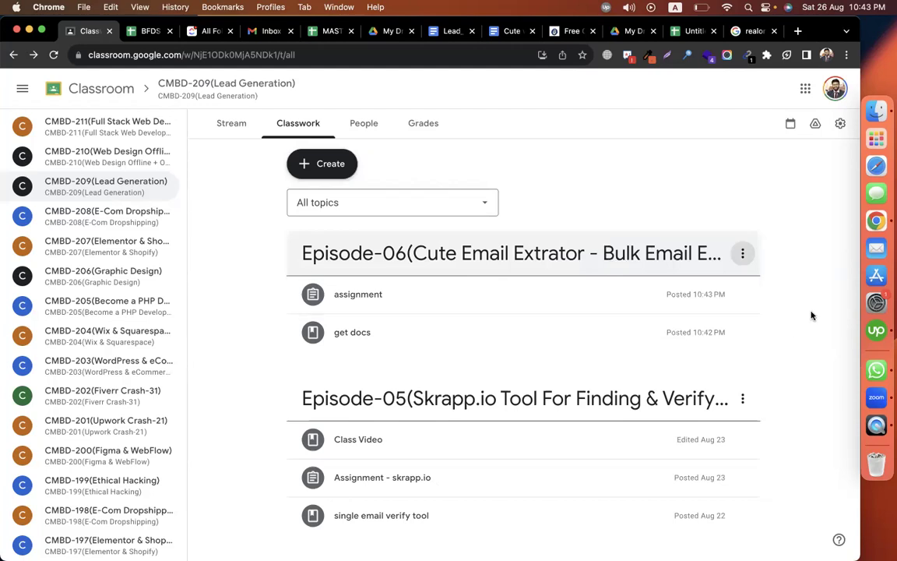
scroll(810, 315, down, 1)
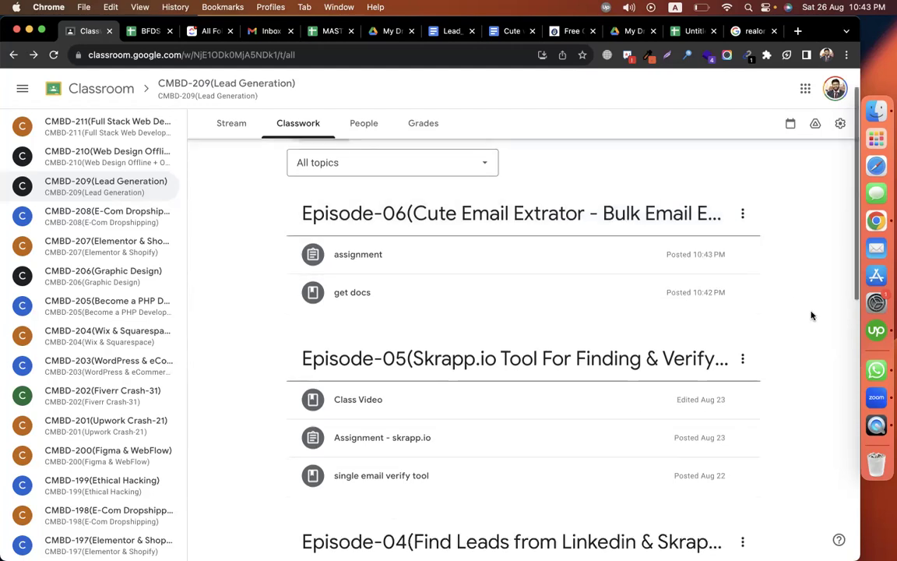
scroll(810, 316, down, 1)
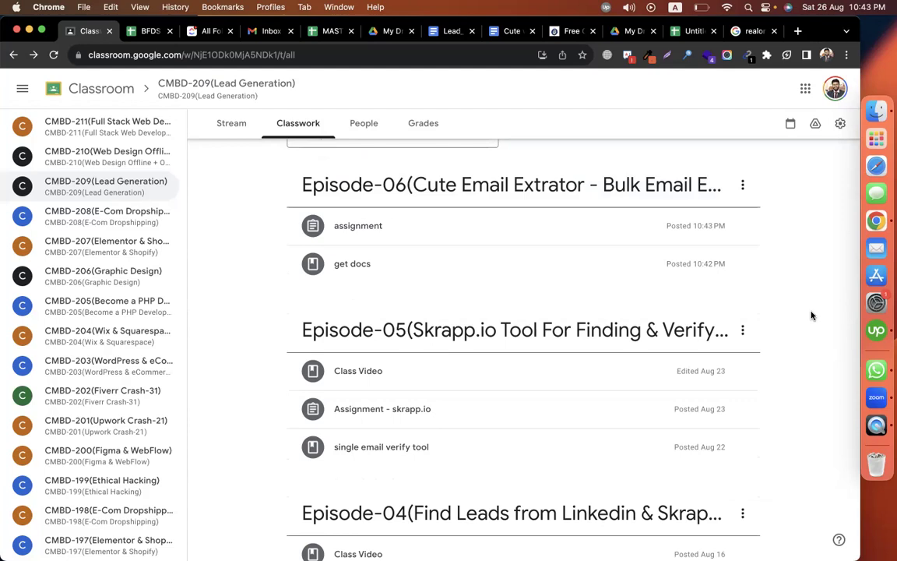
scroll(489, 241, up, 2)
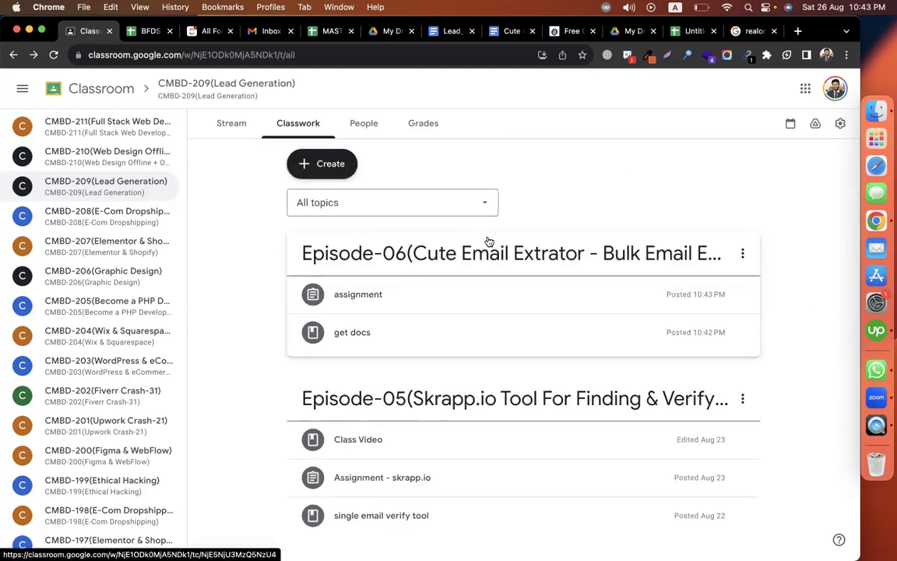